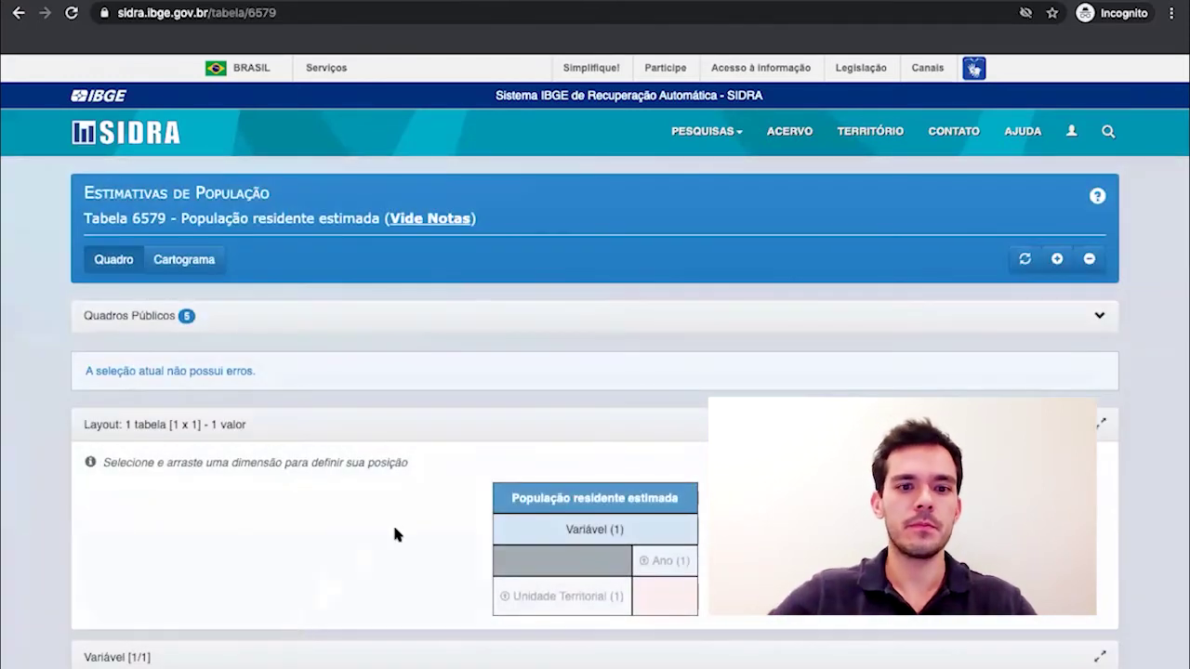
Replace the selected year 2020 with 2018 in the estimated resident population table
{"action": "scroll", "coordinate": [393, 533], "scroll_direction": "down", "scroll_amount": 1}
{"action": "scroll", "coordinate": [394, 535], "scroll_direction": "down", "scroll_amount": 3}
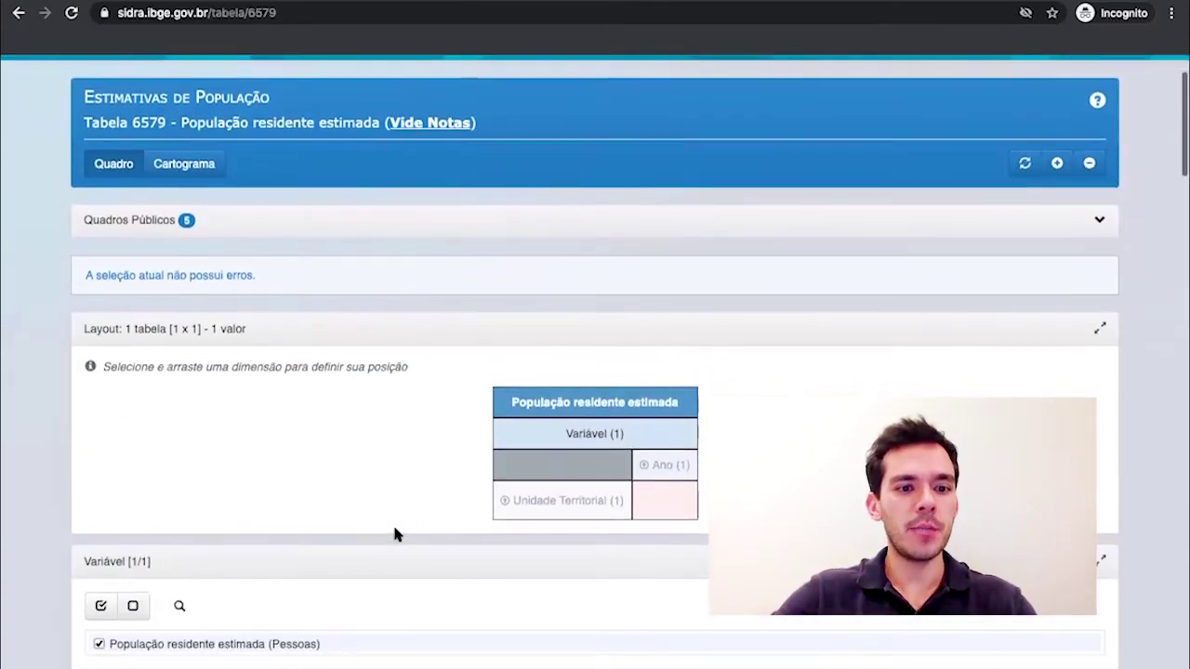
{"action": "scroll", "coordinate": [394, 534], "scroll_direction": "down", "scroll_amount": 2}
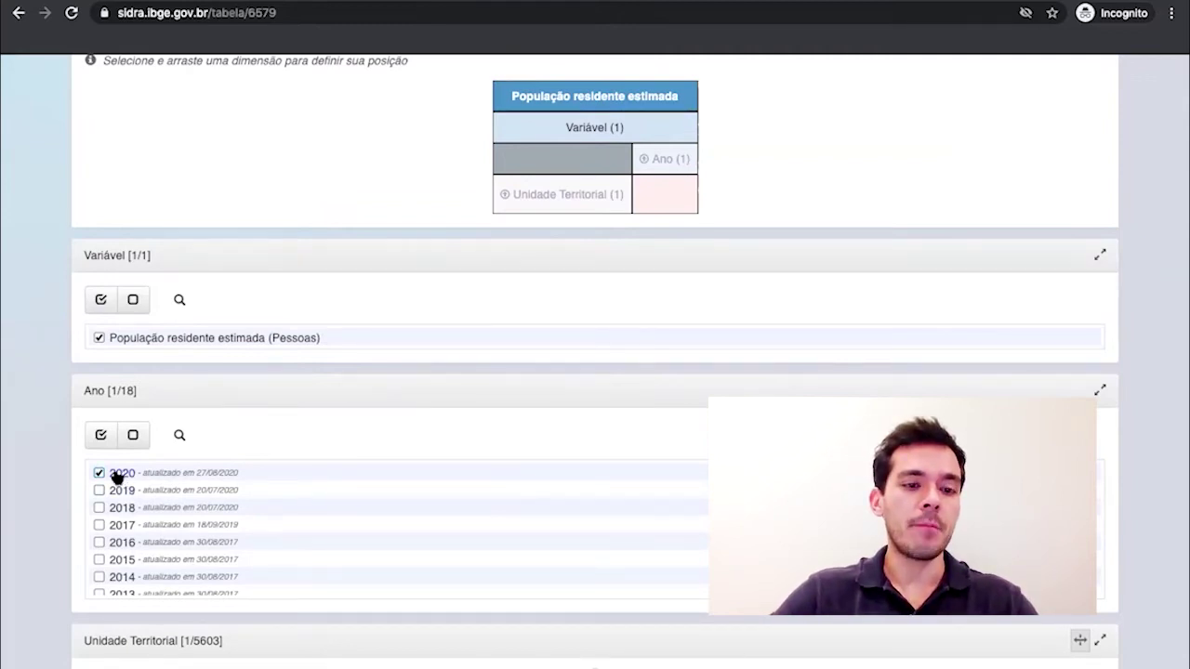
{"action": "left_click", "coordinate": [115, 475]}
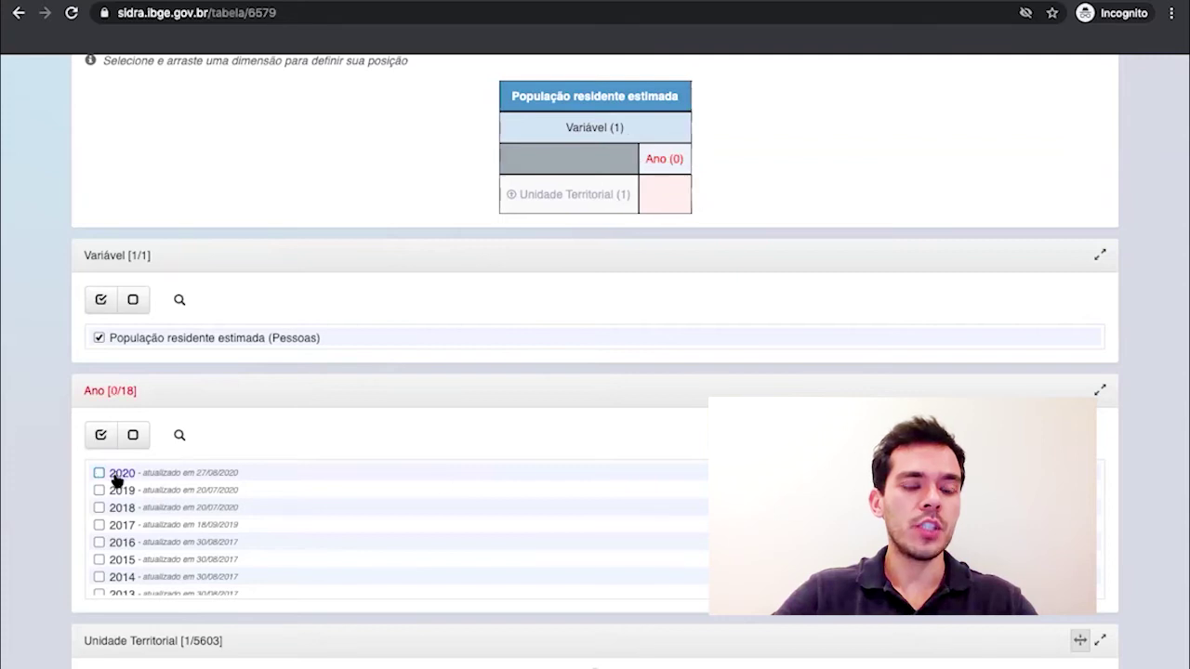
{"action": "left_click", "coordinate": [99, 508]}
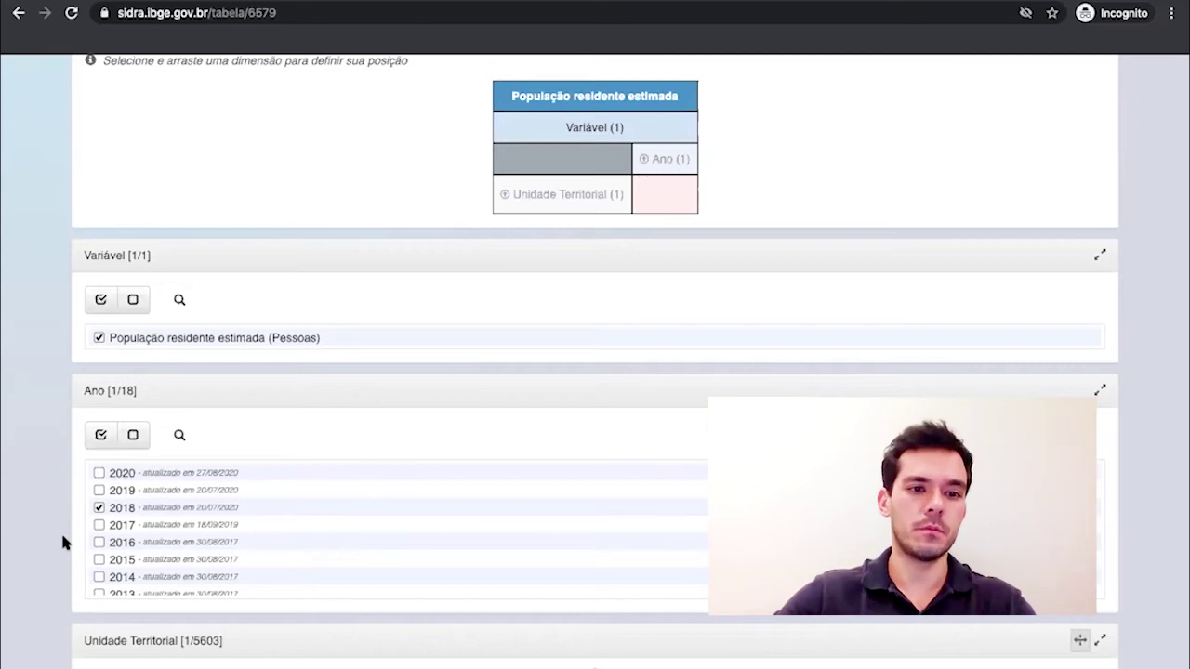
Set the territorial units to all municipalities (Município) instead of Brasil
{"action": "scroll", "coordinate": [63, 539], "scroll_direction": "down", "scroll_amount": 3}
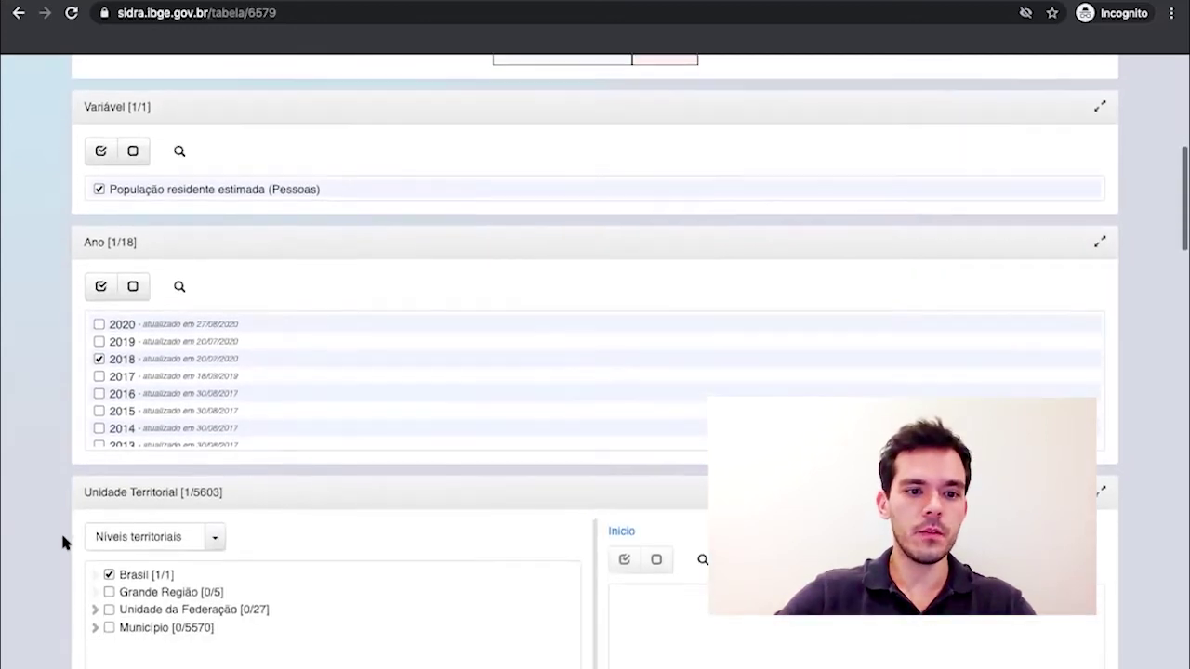
{"action": "scroll", "coordinate": [60, 531], "scroll_direction": "down", "scroll_amount": 2}
{"action": "left_click", "coordinate": [108, 501]}
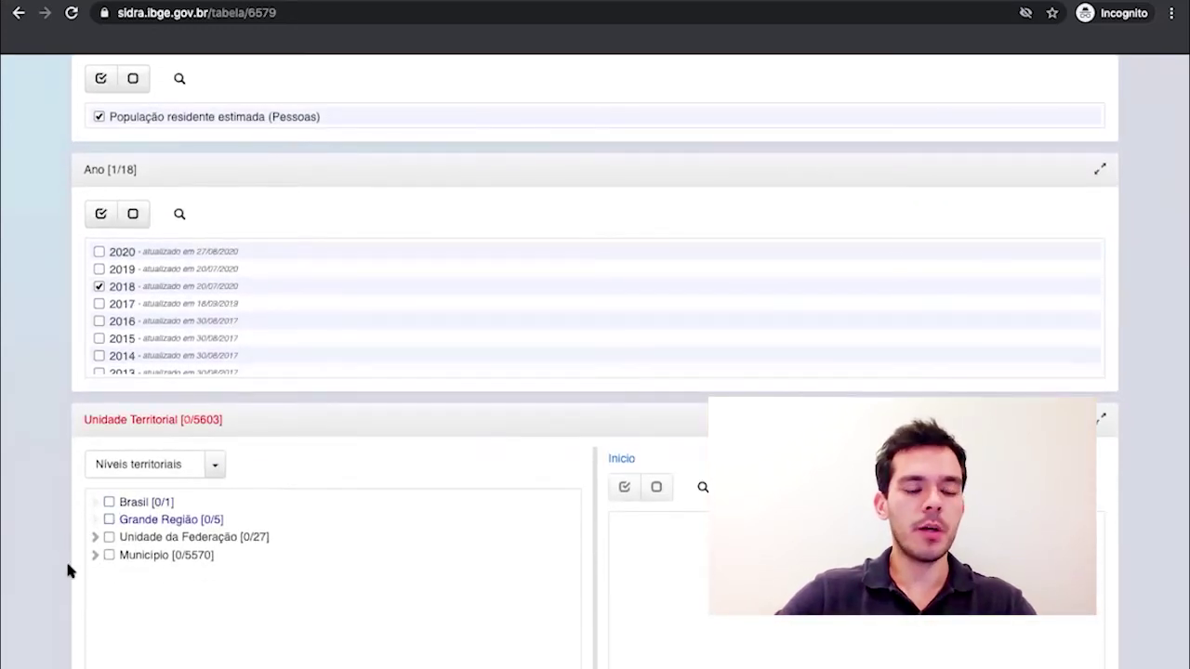
{"action": "left_click", "coordinate": [108, 556]}
Download the population table in CSV (BR) format
{"action": "scroll", "coordinate": [53, 614], "scroll_direction": "down", "scroll_amount": 5}
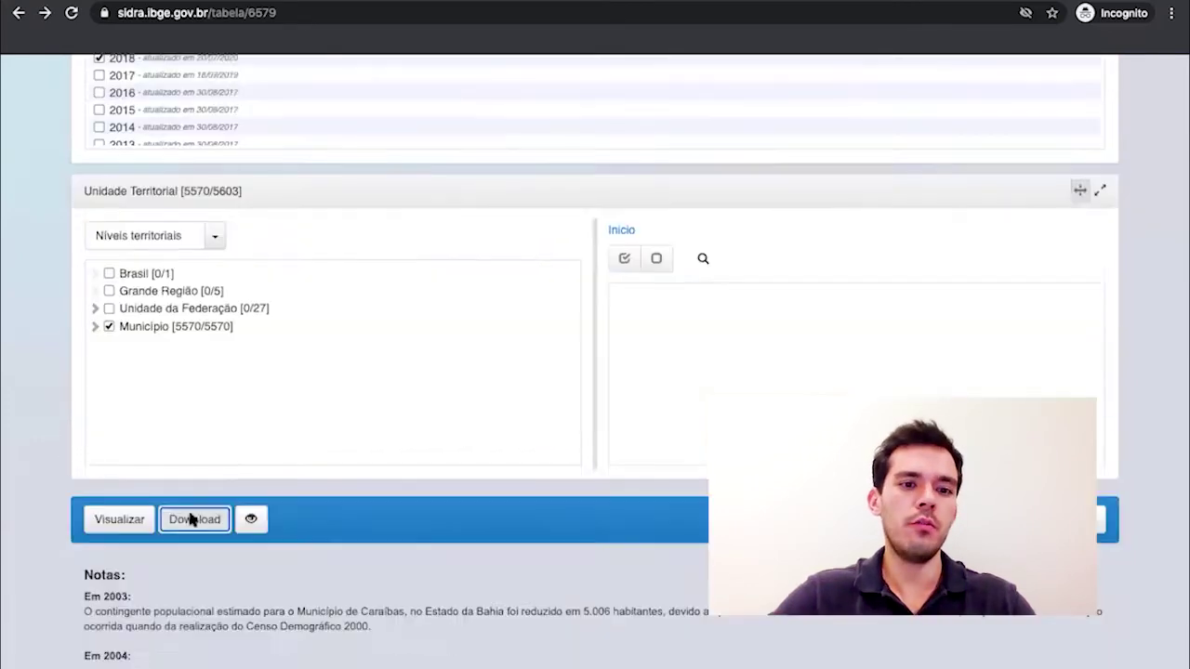
{"action": "left_click", "coordinate": [190, 518]}
{"action": "left_click", "coordinate": [542, 224]}
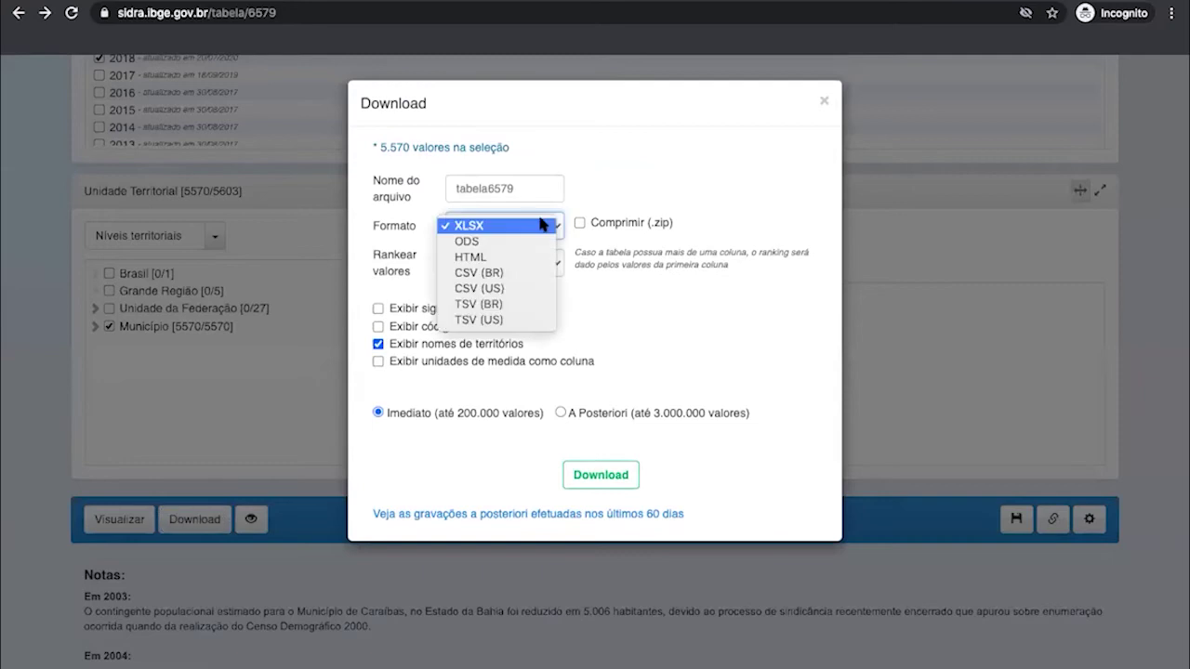
{"action": "left_click", "coordinate": [509, 267]}
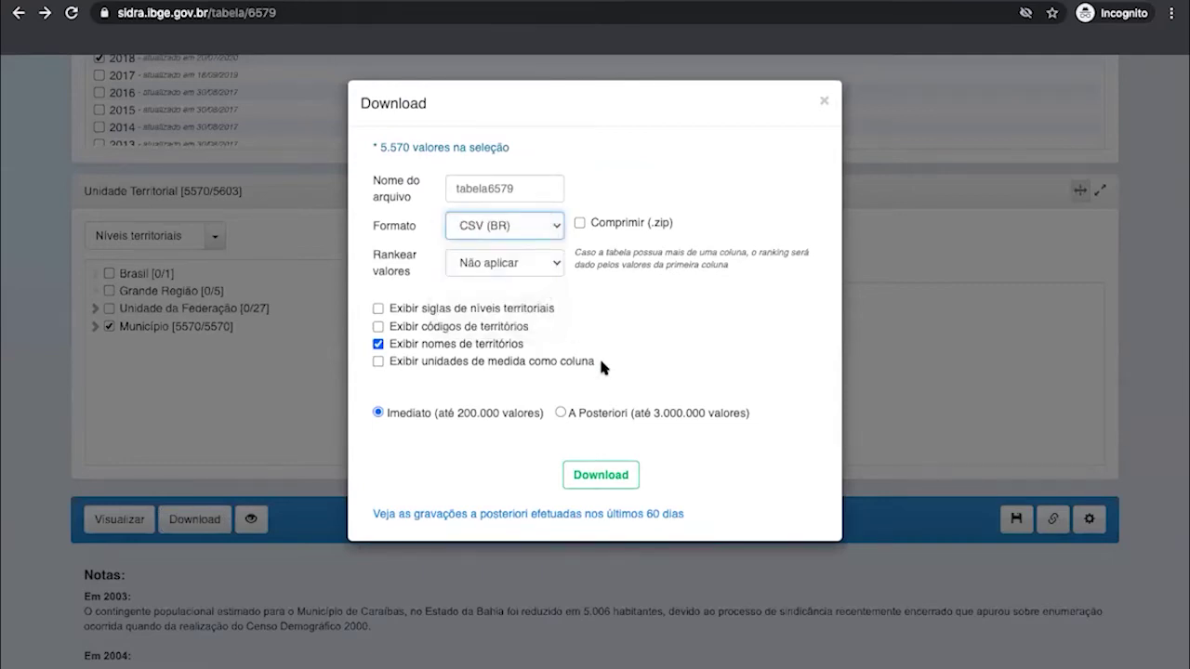
{"action": "left_click", "coordinate": [595, 474]}
Leave the download dialog and open google.com in a new browser tab
{"action": "left_click", "coordinate": [209, 419]}
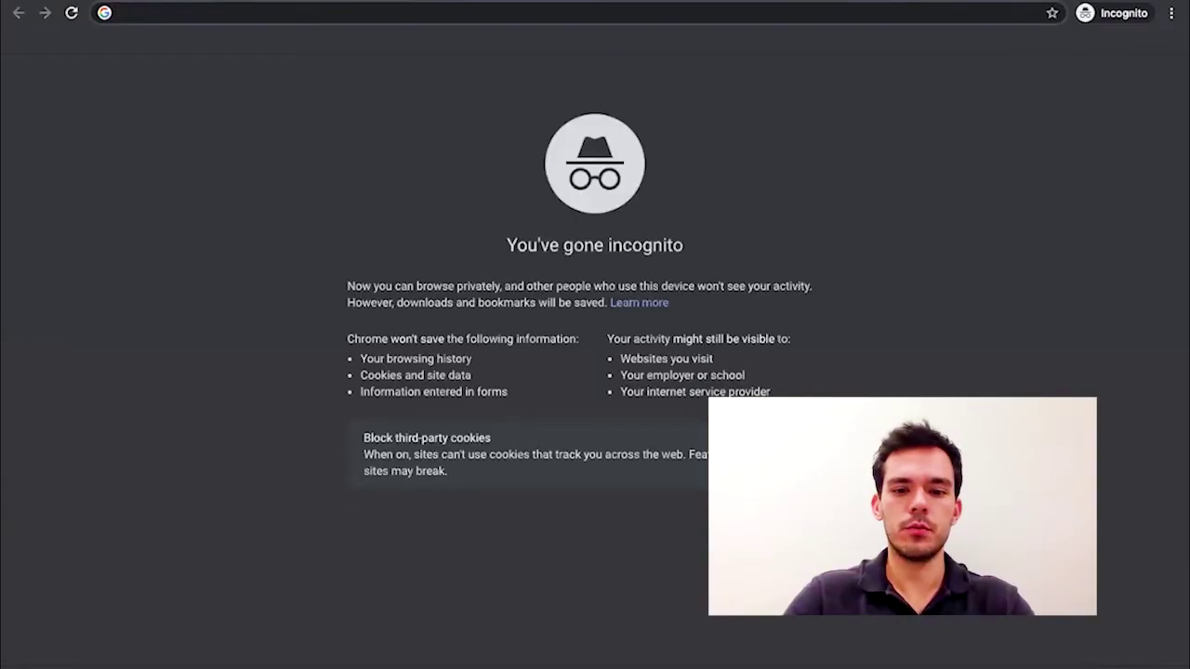
{"action": "type", "text": "google.com"}
{"action": "key", "text": "Return"}
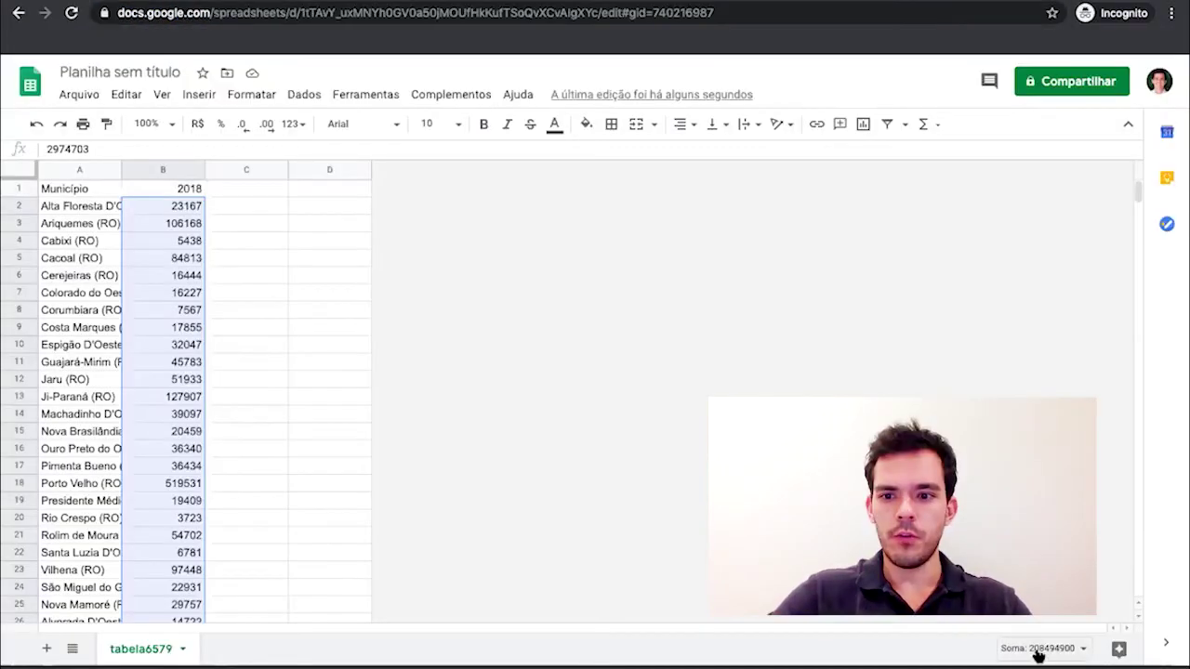
Check the count of the selected 2018 population values in the Google Sheets spreadsheet's selection summary
{"action": "left_click", "coordinate": [1036, 648]}
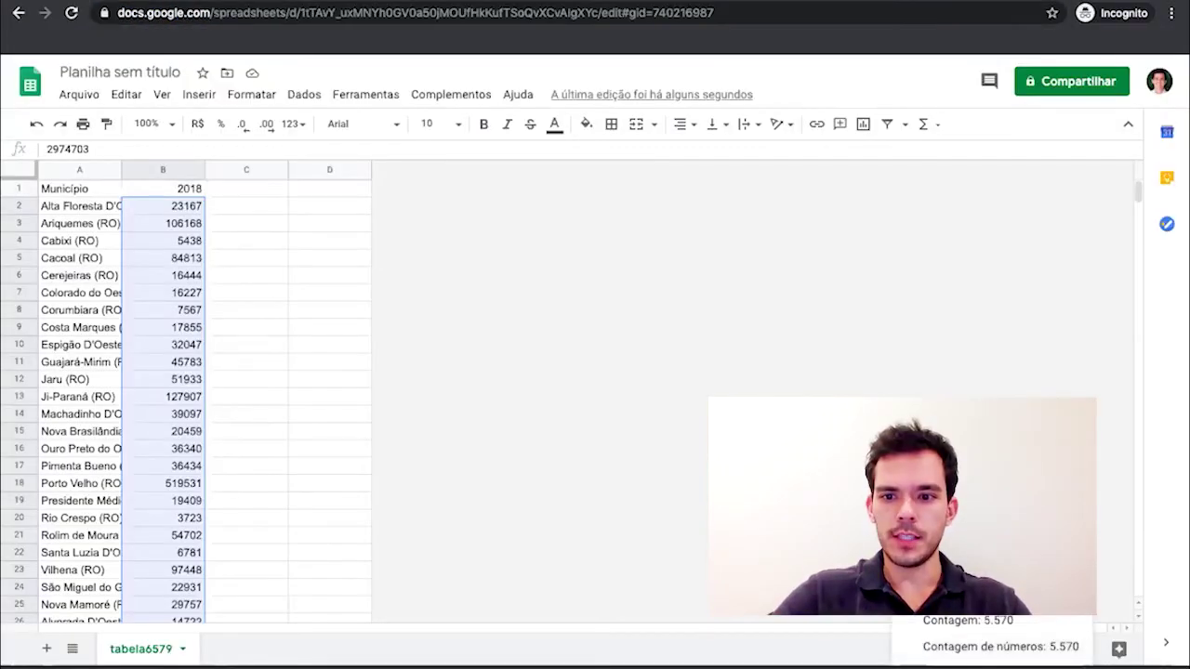
{"action": "left_click", "coordinate": [962, 621]}
{"action": "left_click", "coordinate": [245, 432]}
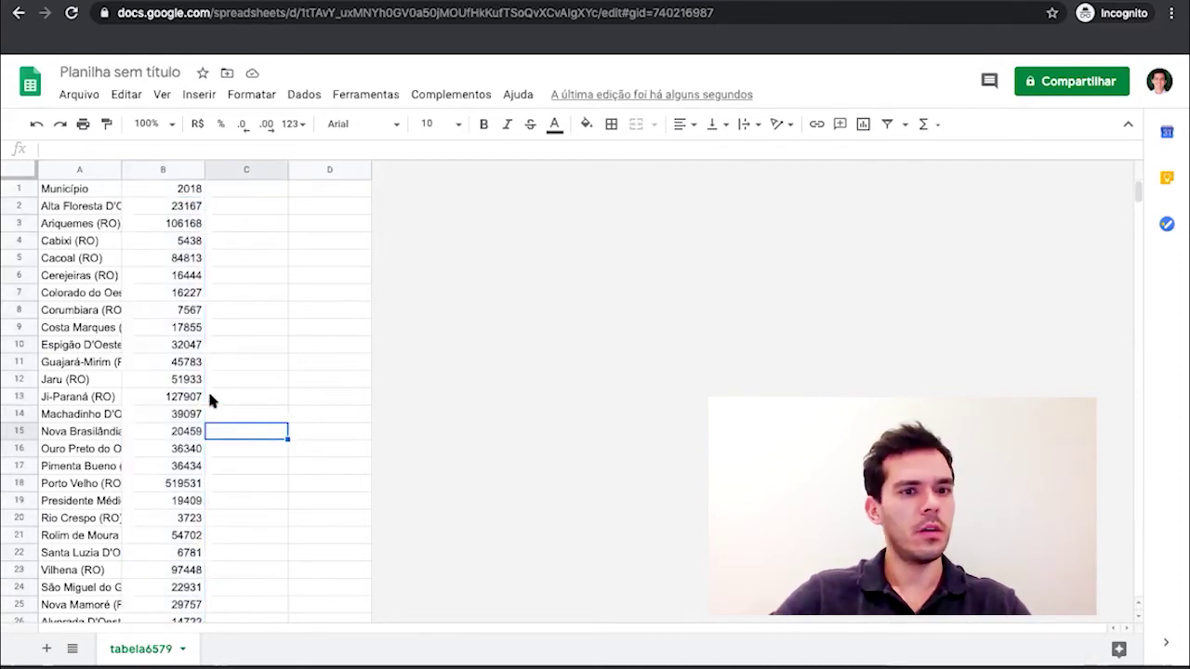
Rename the tabela6579 sheet as Estimativas
{"action": "double_click", "coordinate": [141, 649]}
{"action": "type", "text": "E"}
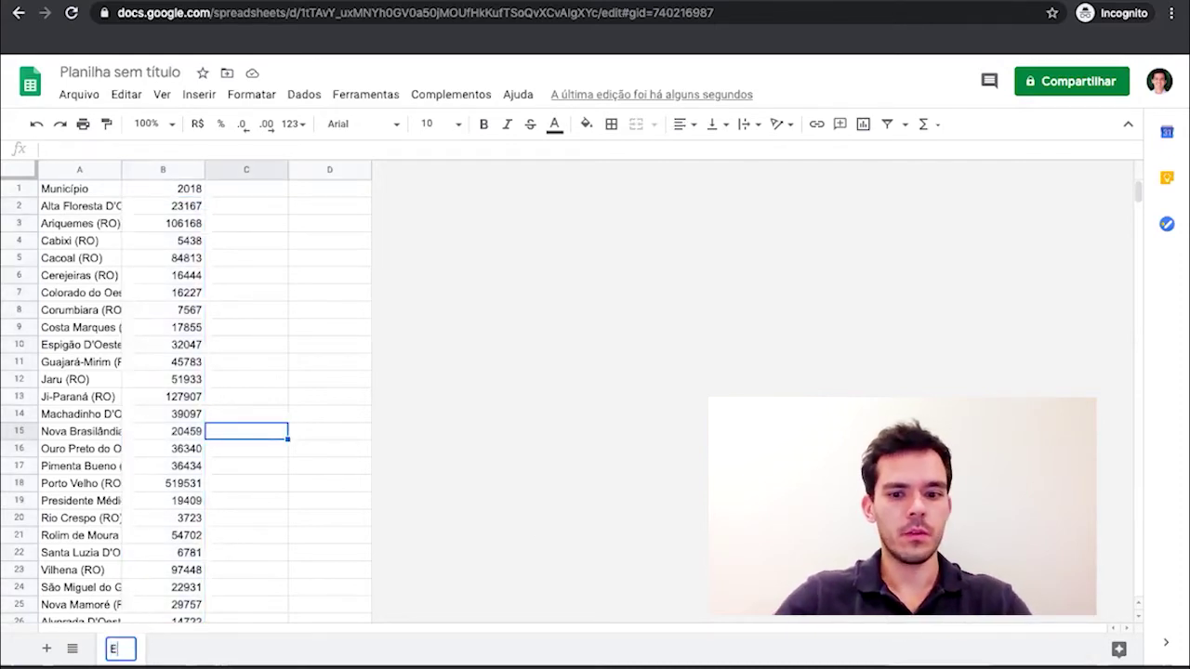
{"action": "type", "text": "stimativas"}
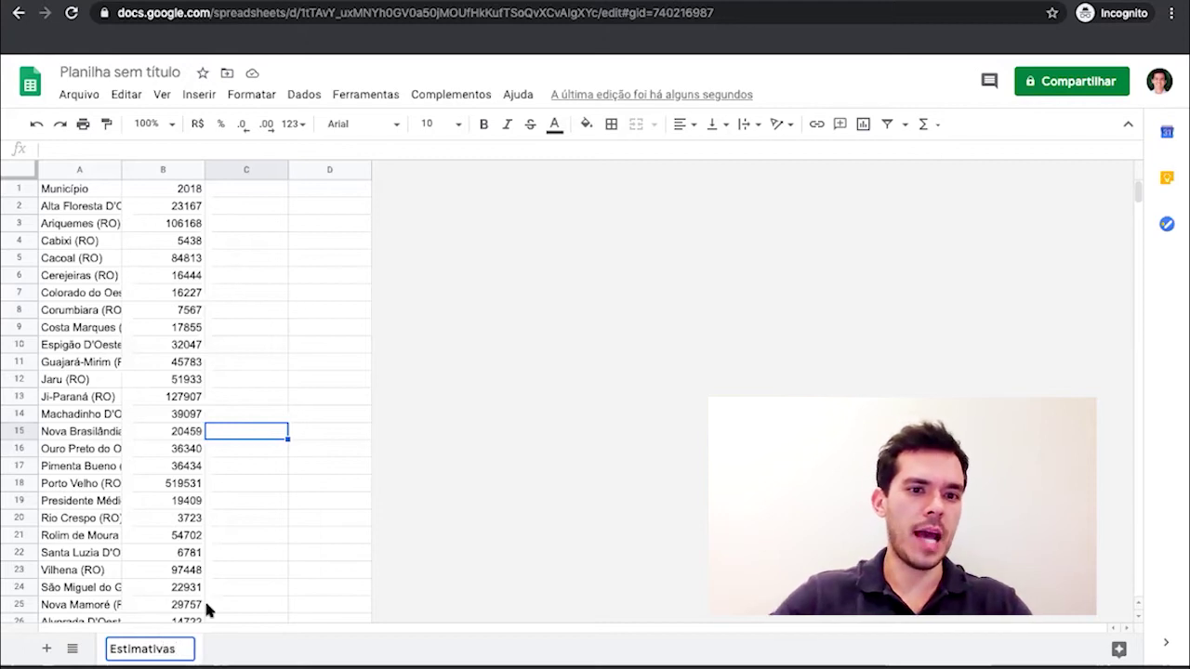
{"action": "left_click", "coordinate": [265, 484]}
{"action": "left_click", "coordinate": [233, 432]}
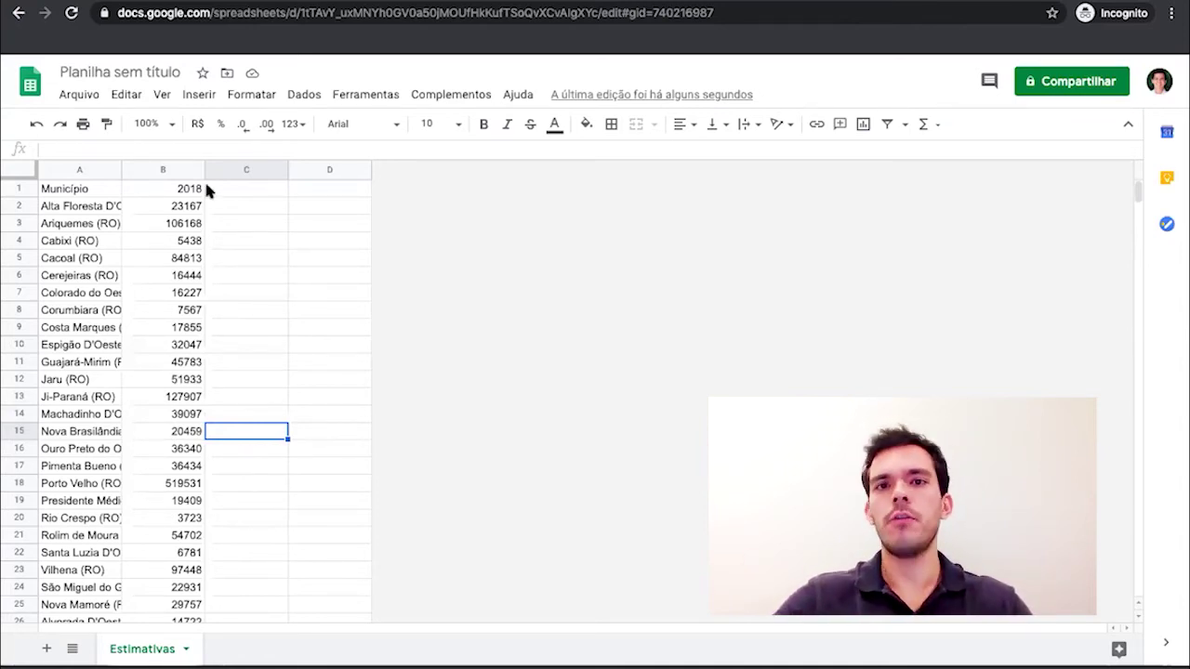
Switch back to SIDRA, filter the surveys by "ppm" and open Pesquisa Pecuária Municipal - PPM
{"action": "left_click", "coordinate": [531, 4]}
{"action": "left_click", "coordinate": [738, 139]}
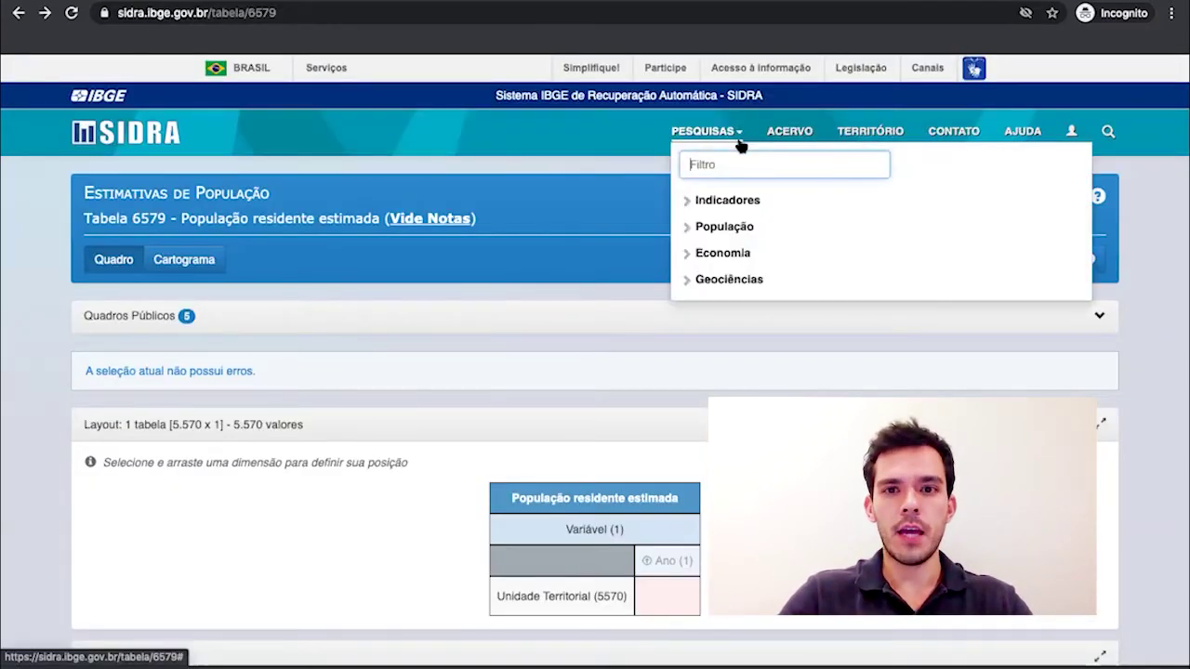
{"action": "type", "text": "ppm"}
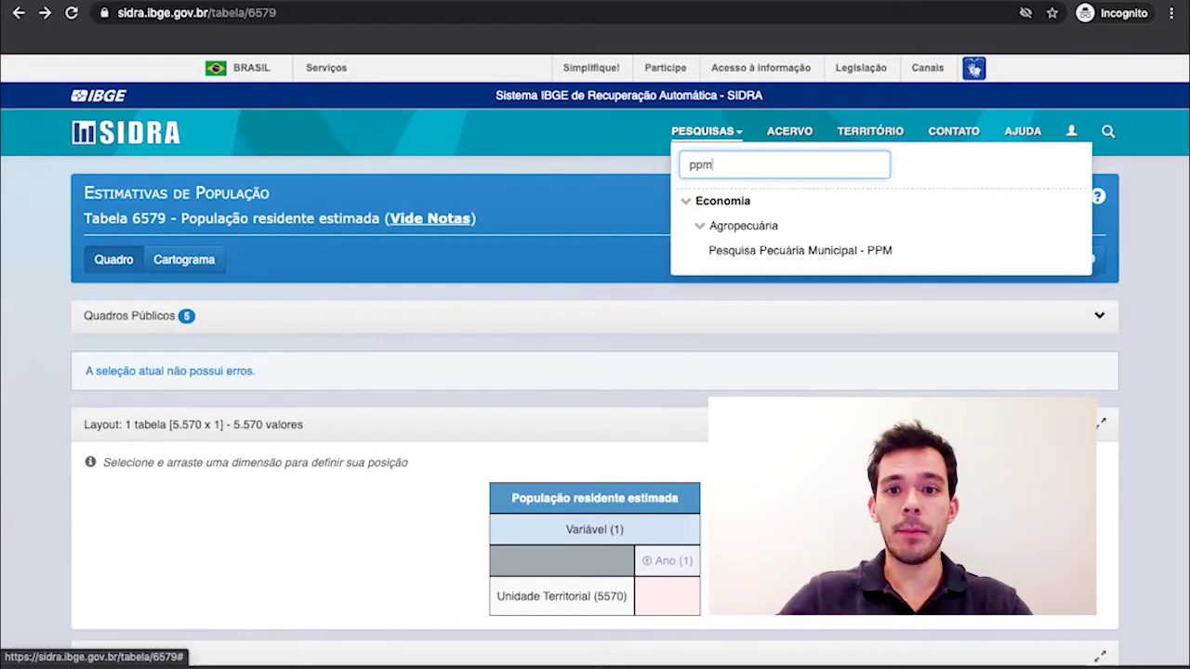
{"action": "left_click", "coordinate": [748, 258]}
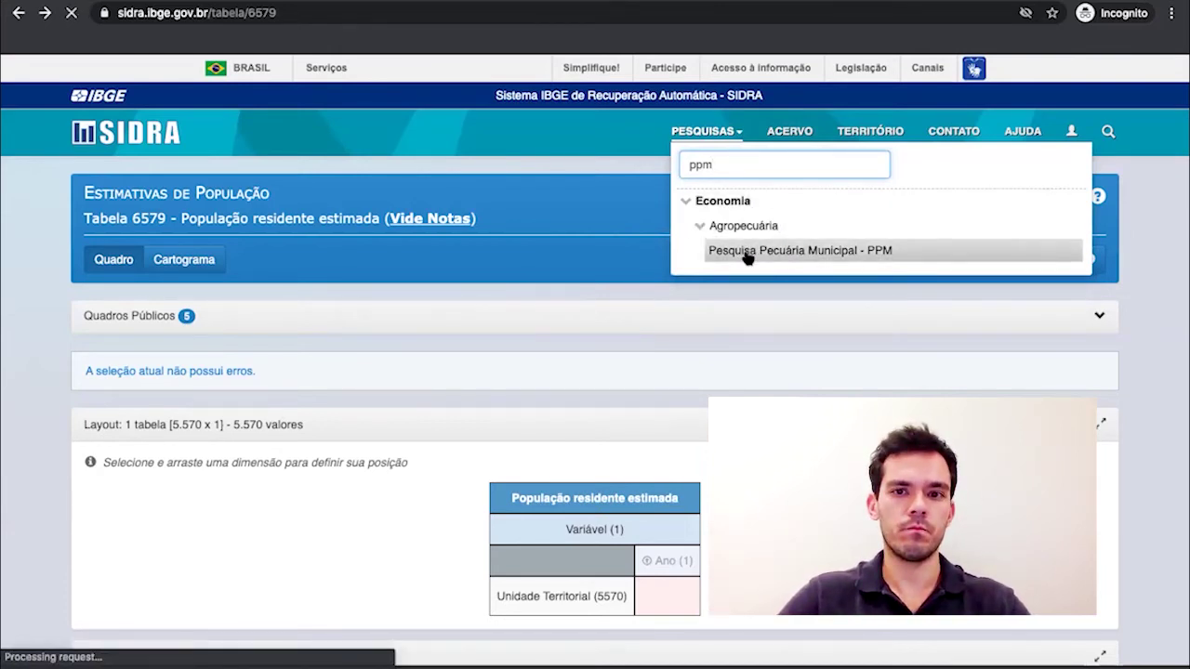
Open table 3939, Efetivo dos rebanhos, por tipo de rebanho, from the PPM 2018 survey's list of tables
{"action": "scroll", "coordinate": [623, 485], "scroll_direction": "down", "scroll_amount": 2}
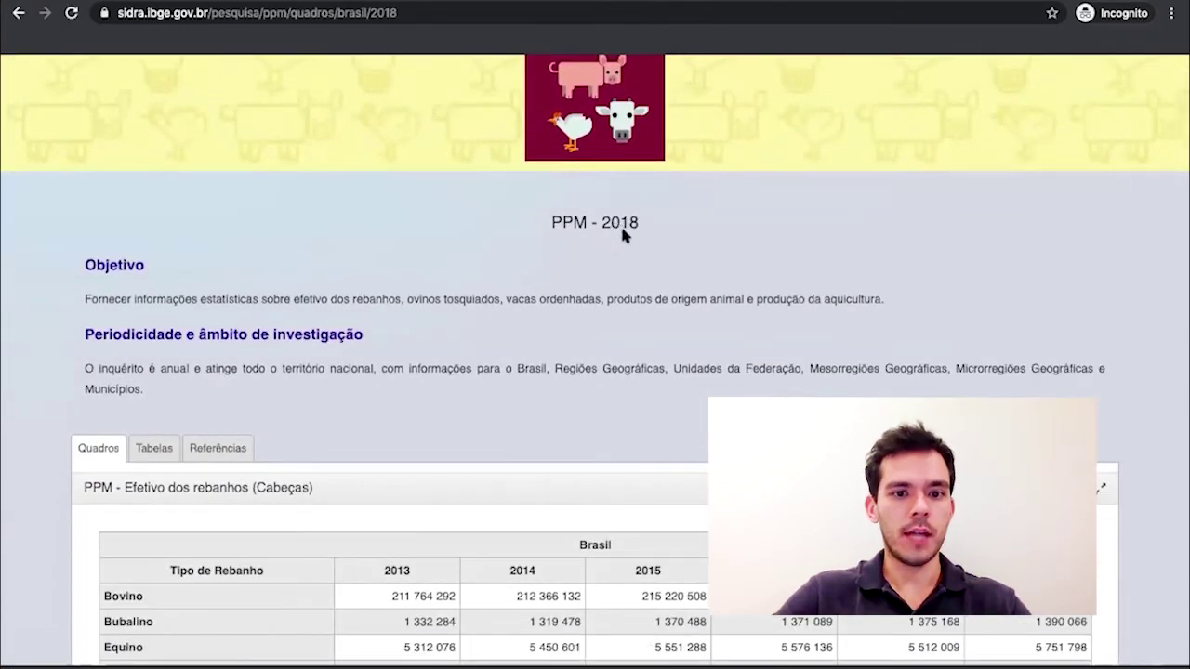
{"action": "scroll", "coordinate": [605, 254], "scroll_direction": "down", "scroll_amount": 1}
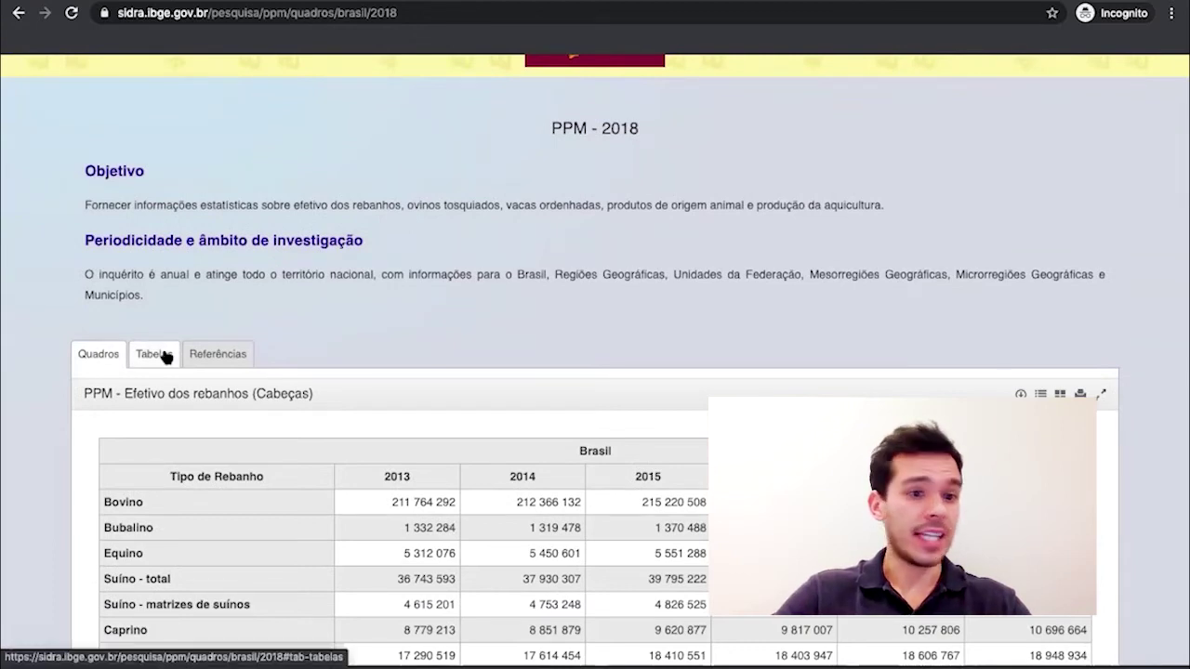
{"action": "scroll", "coordinate": [387, 272], "scroll_direction": "down", "scroll_amount": 2}
{"action": "scroll", "coordinate": [387, 271], "scroll_direction": "down", "scroll_amount": 4}
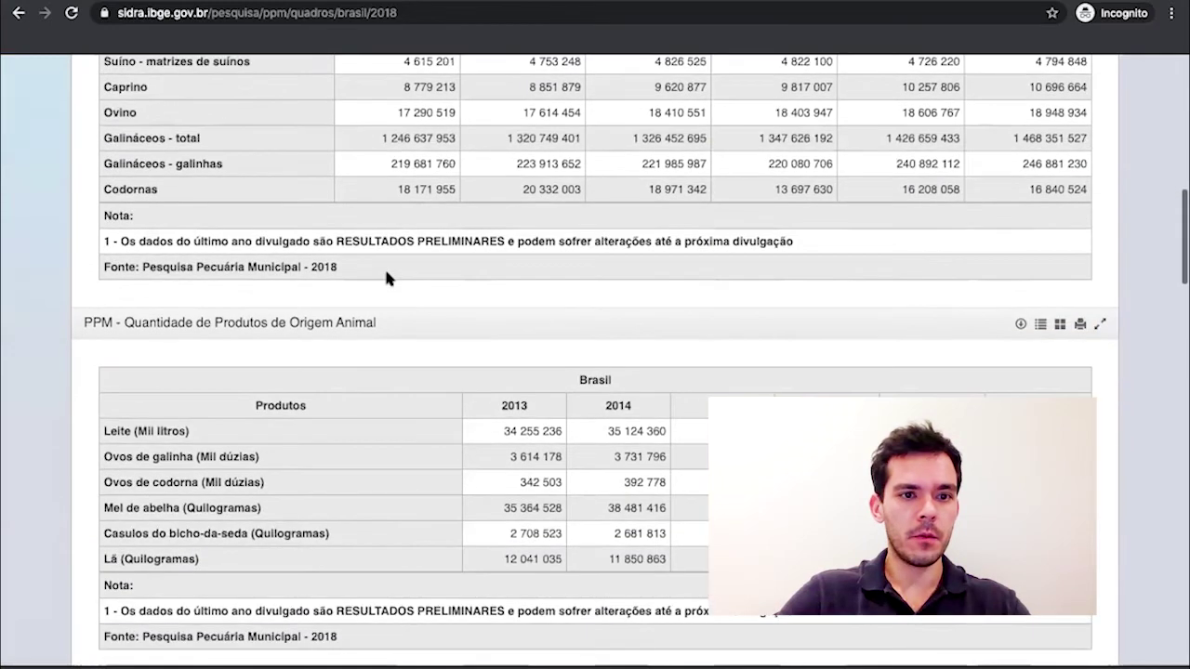
{"action": "scroll", "coordinate": [387, 273], "scroll_direction": "up", "scroll_amount": 5}
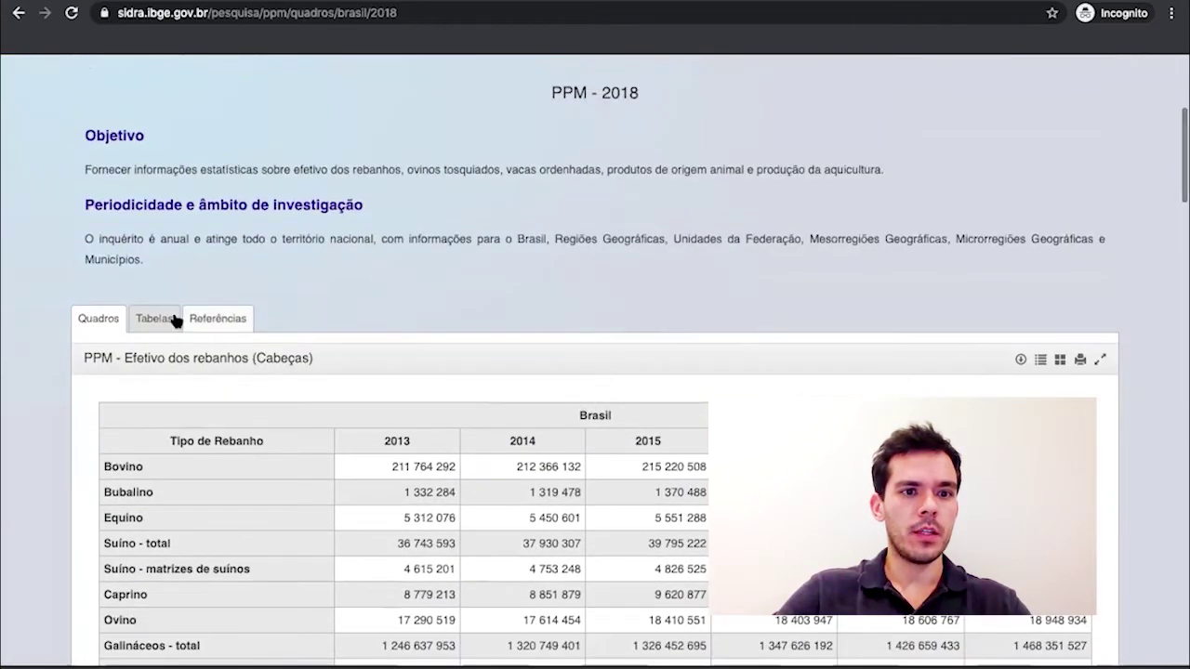
{"action": "left_click", "coordinate": [162, 317]}
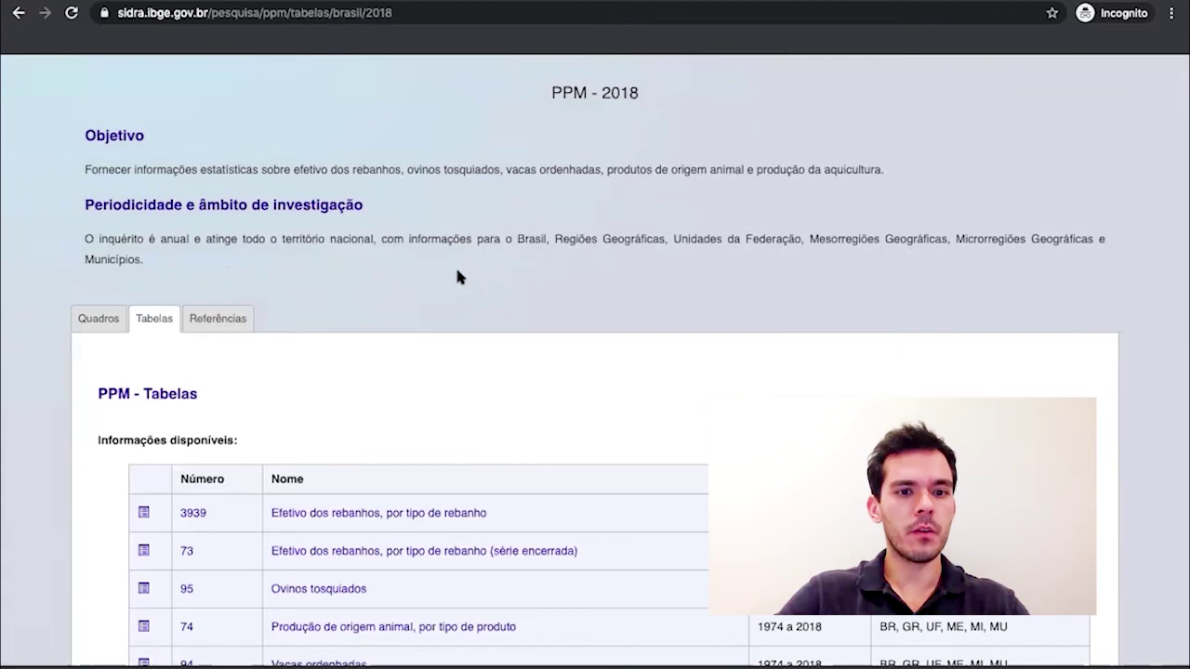
{"action": "scroll", "coordinate": [457, 275], "scroll_direction": "down", "scroll_amount": 2}
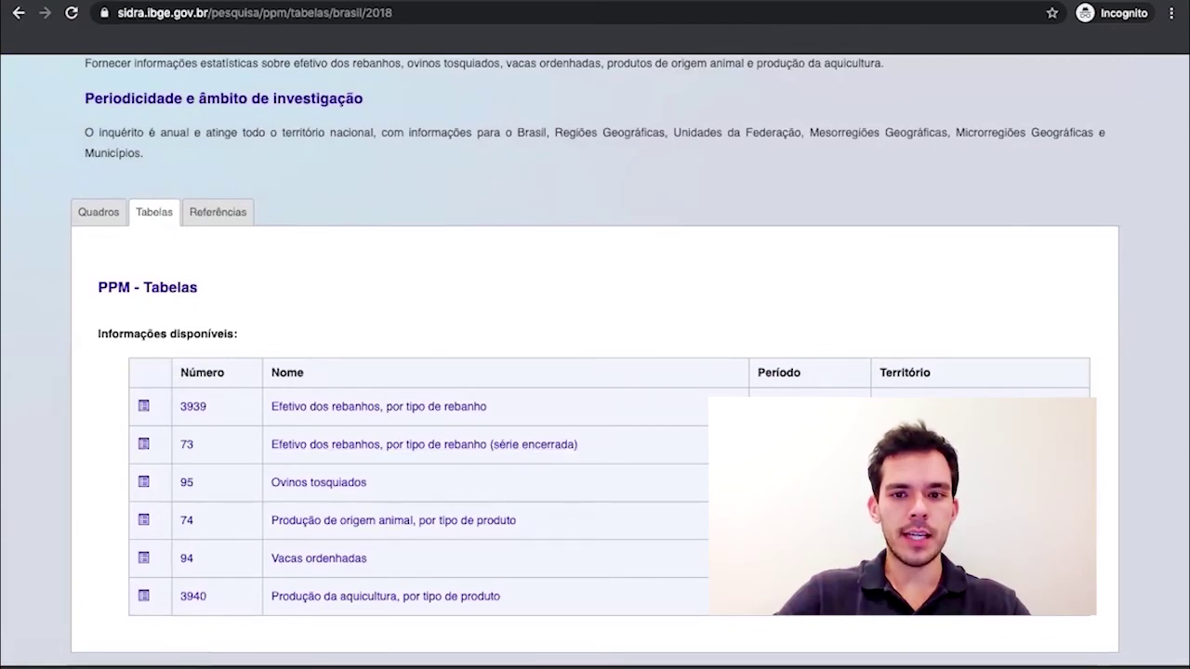
{"action": "left_click", "coordinate": [463, 412]}
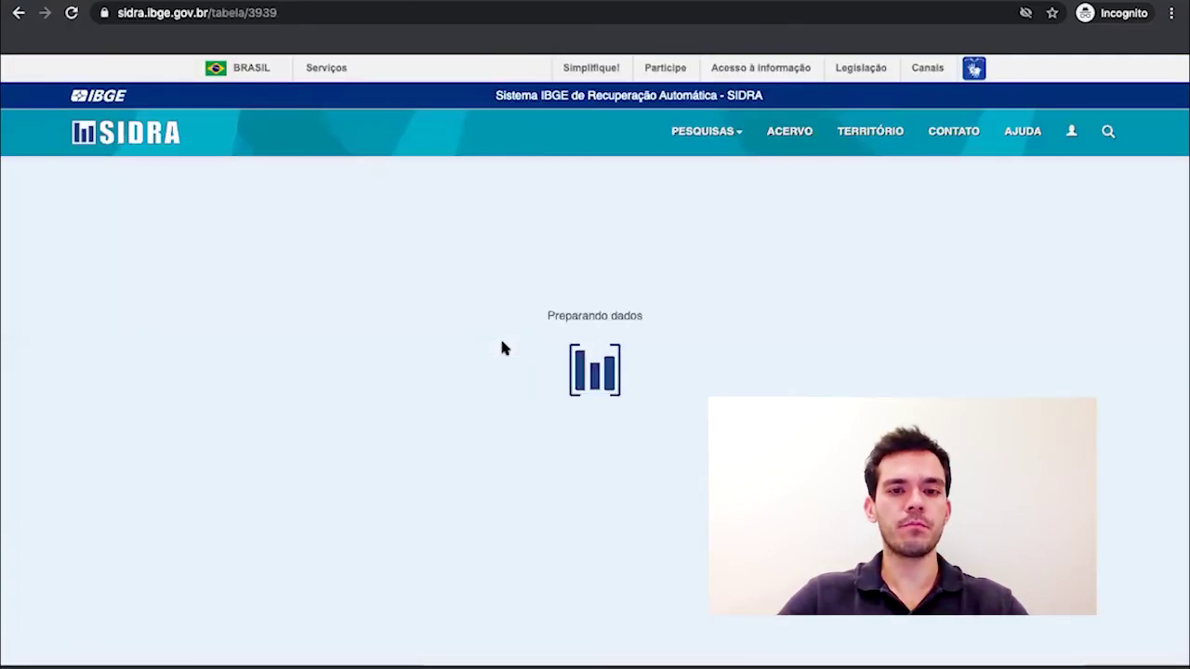
Examine the variable, herd type and year selections of table 3939
{"action": "scroll", "coordinate": [501, 348], "scroll_direction": "down", "scroll_amount": 3}
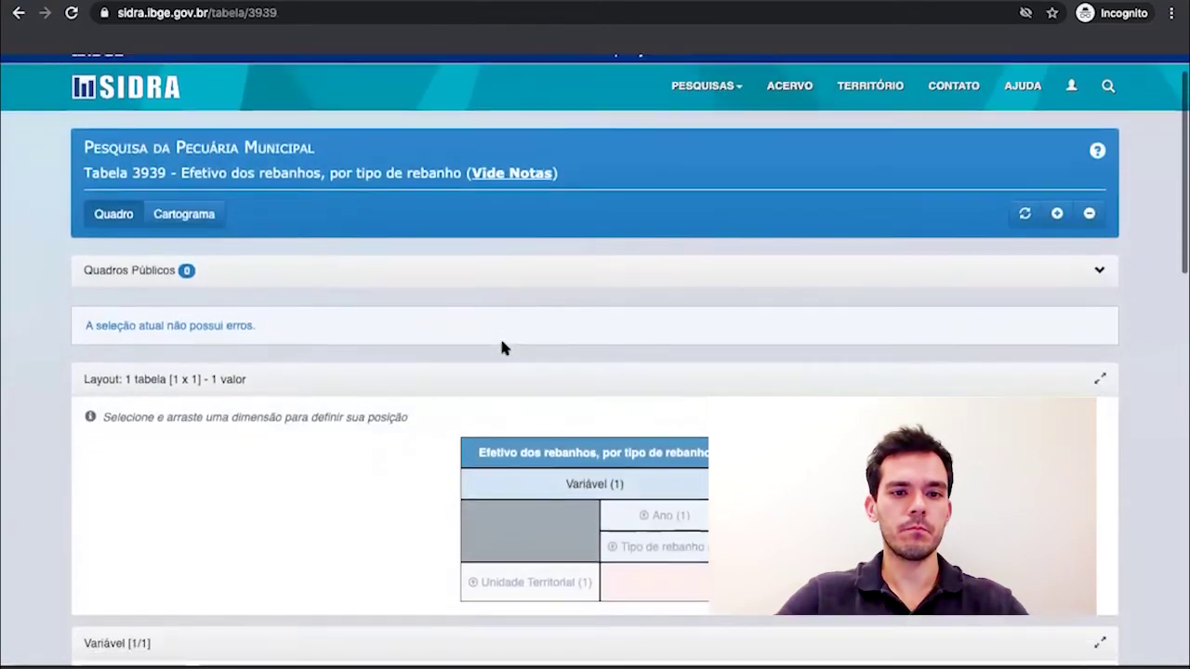
{"action": "scroll", "coordinate": [387, 427], "scroll_direction": "down", "scroll_amount": 1}
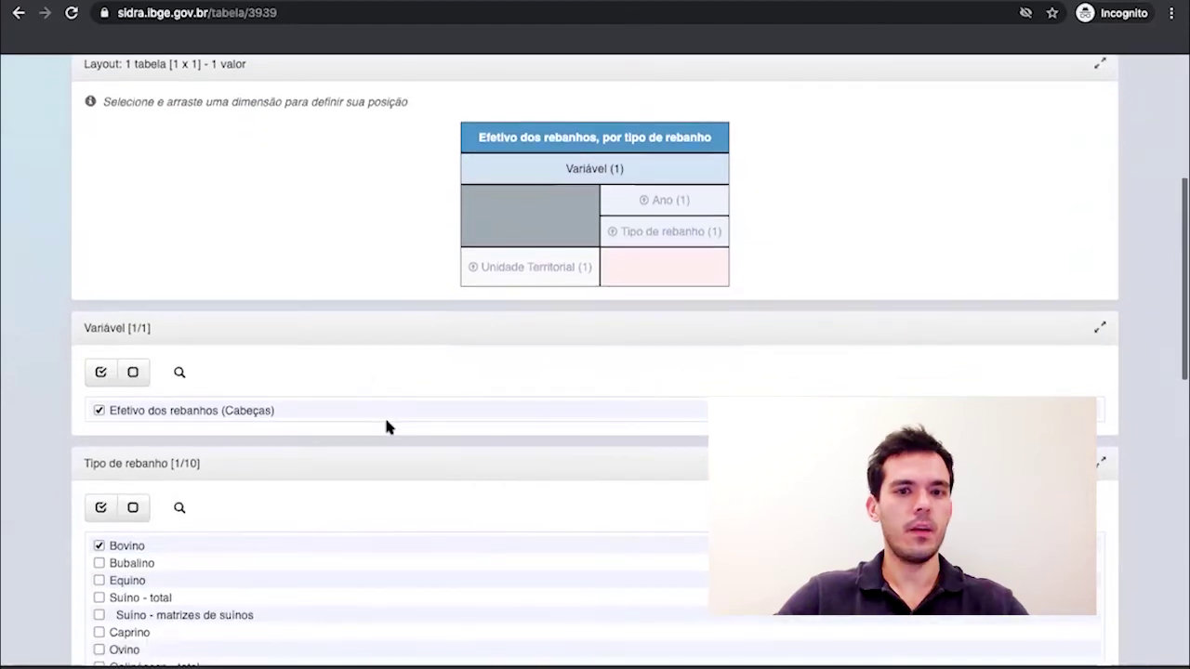
{"action": "scroll", "coordinate": [387, 427], "scroll_direction": "down", "scroll_amount": 1}
{"action": "scroll", "coordinate": [385, 423], "scroll_direction": "down", "scroll_amount": 2}
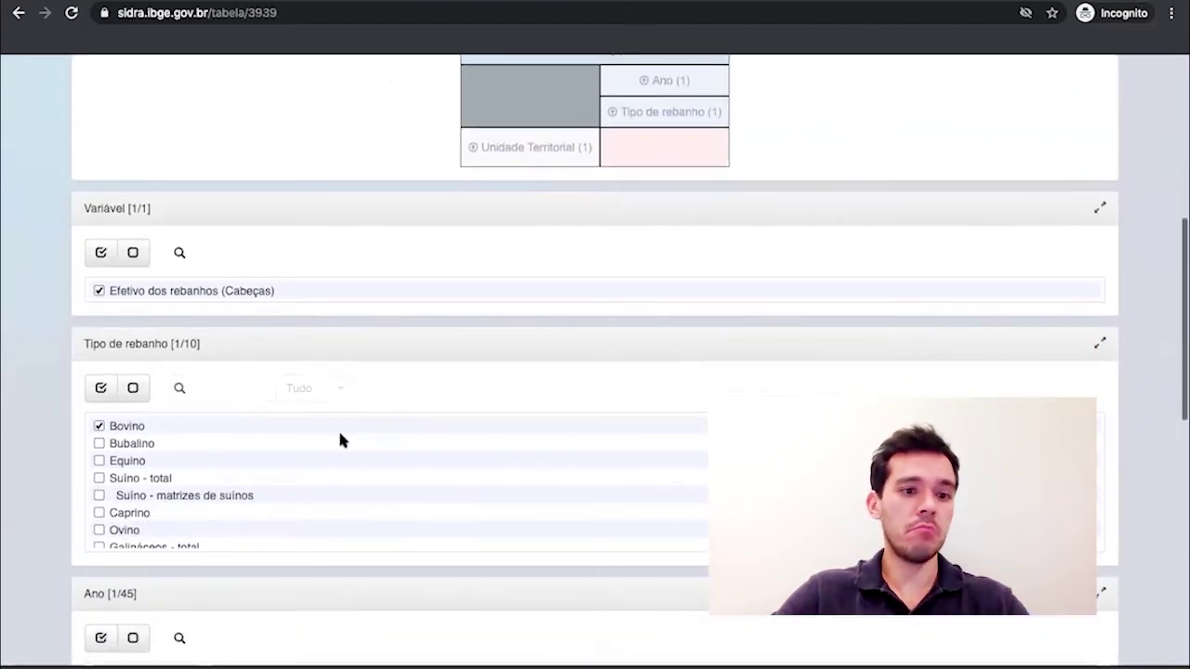
{"action": "scroll", "coordinate": [192, 455], "scroll_direction": "down", "scroll_amount": 2}
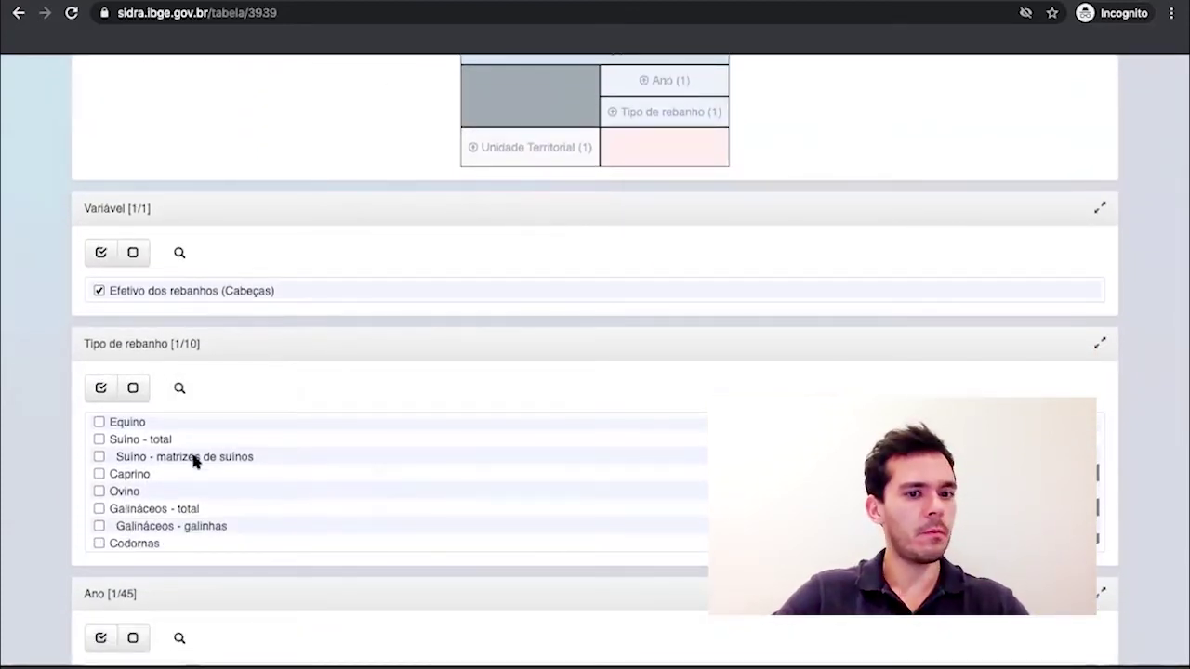
{"action": "scroll", "coordinate": [170, 462], "scroll_direction": "down", "scroll_amount": 1}
{"action": "scroll", "coordinate": [169, 456], "scroll_direction": "up", "scroll_amount": 2}
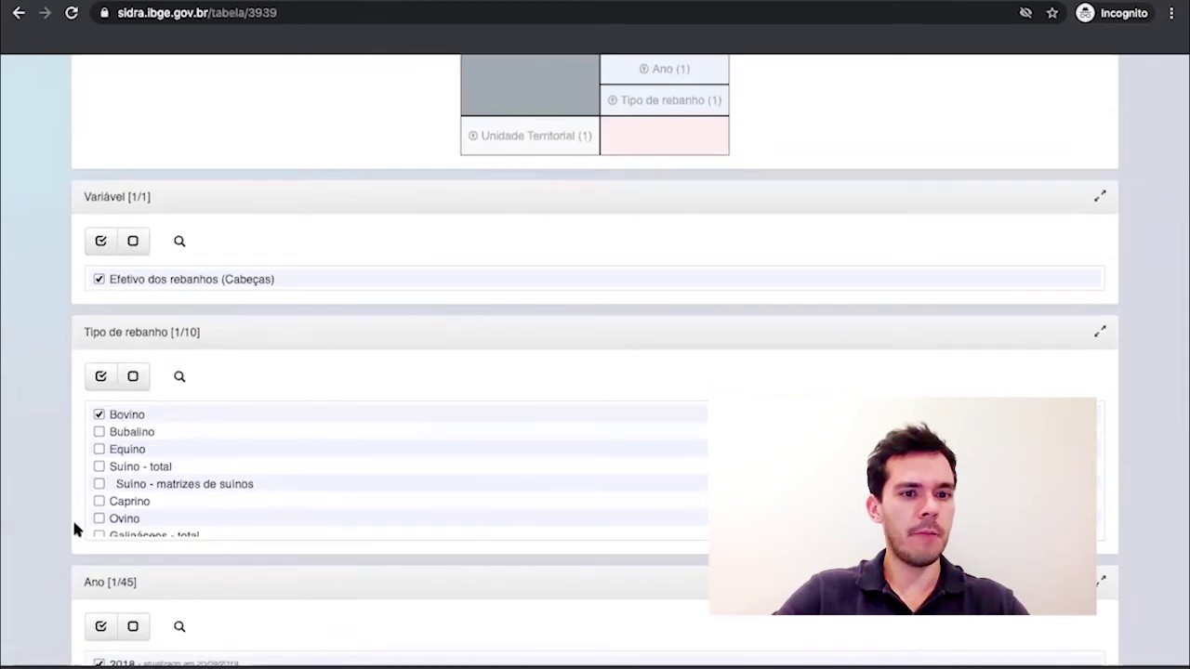
{"action": "scroll", "coordinate": [57, 534], "scroll_direction": "down", "scroll_amount": 1}
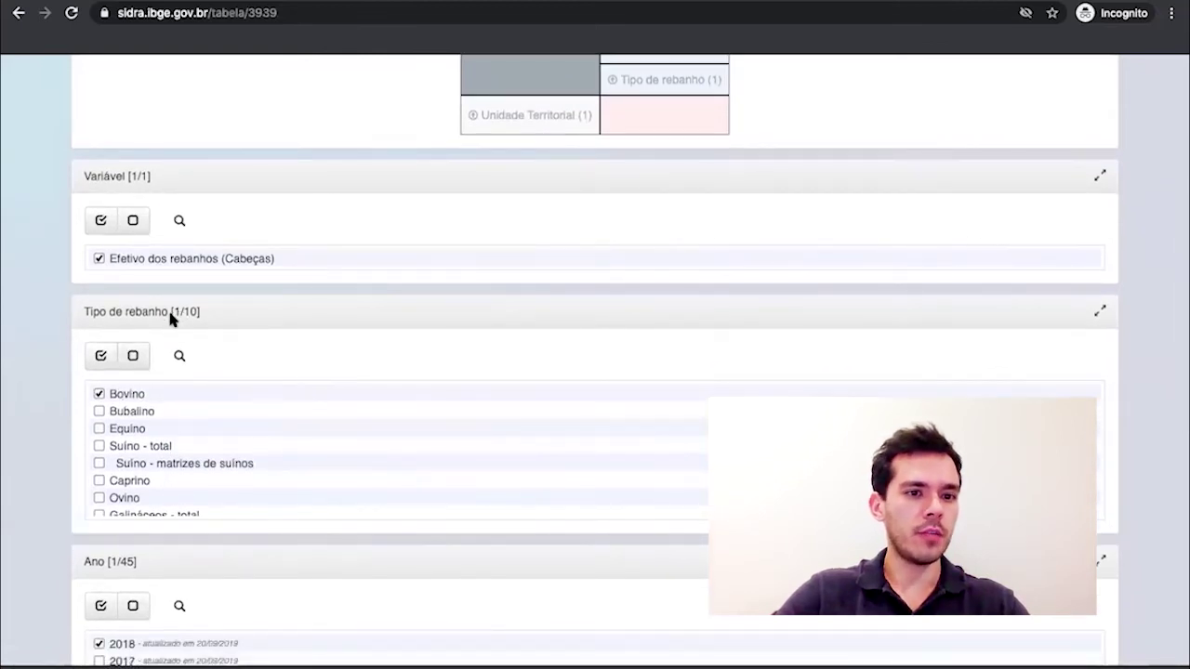
{"action": "scroll", "coordinate": [55, 461], "scroll_direction": "down", "scroll_amount": 1}
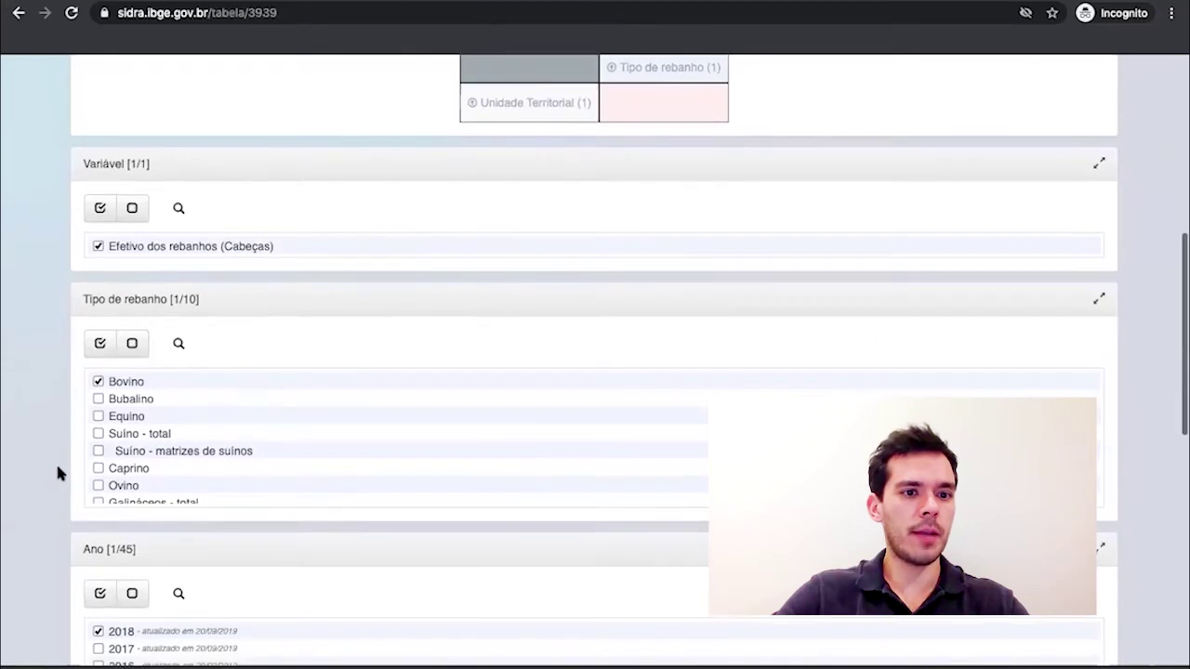
{"action": "scroll", "coordinate": [195, 446], "scroll_direction": "down", "scroll_amount": 2}
{"action": "scroll", "coordinate": [207, 446], "scroll_direction": "up", "scroll_amount": 2}
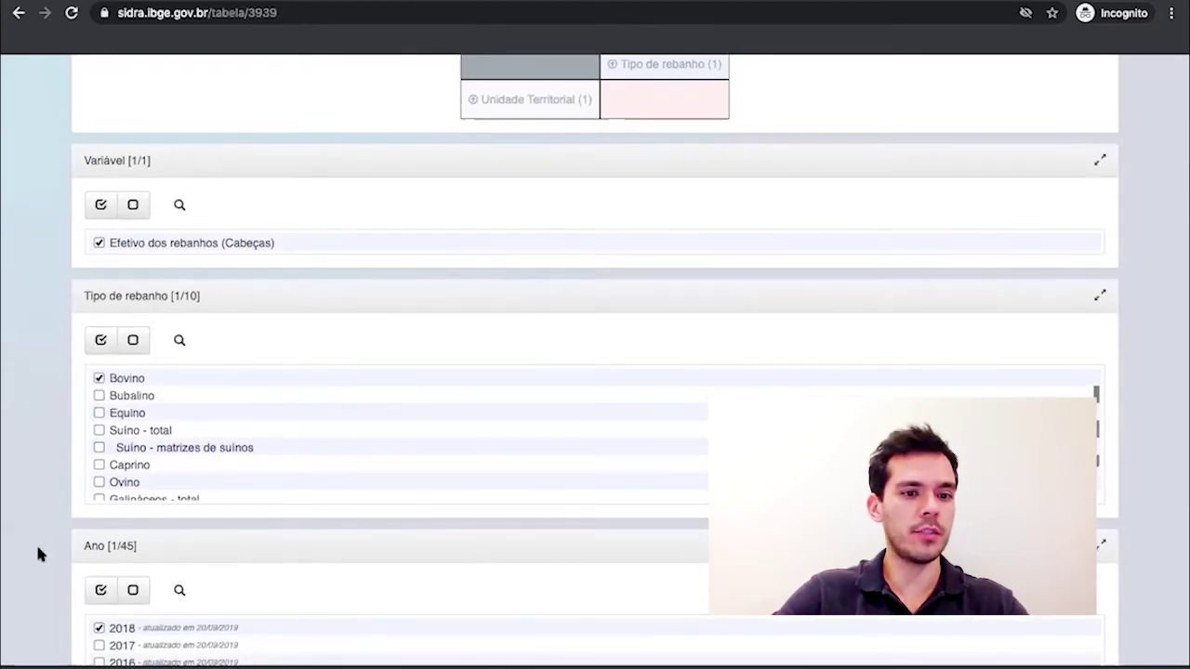
{"action": "scroll", "coordinate": [46, 547], "scroll_direction": "down", "scroll_amount": 4}
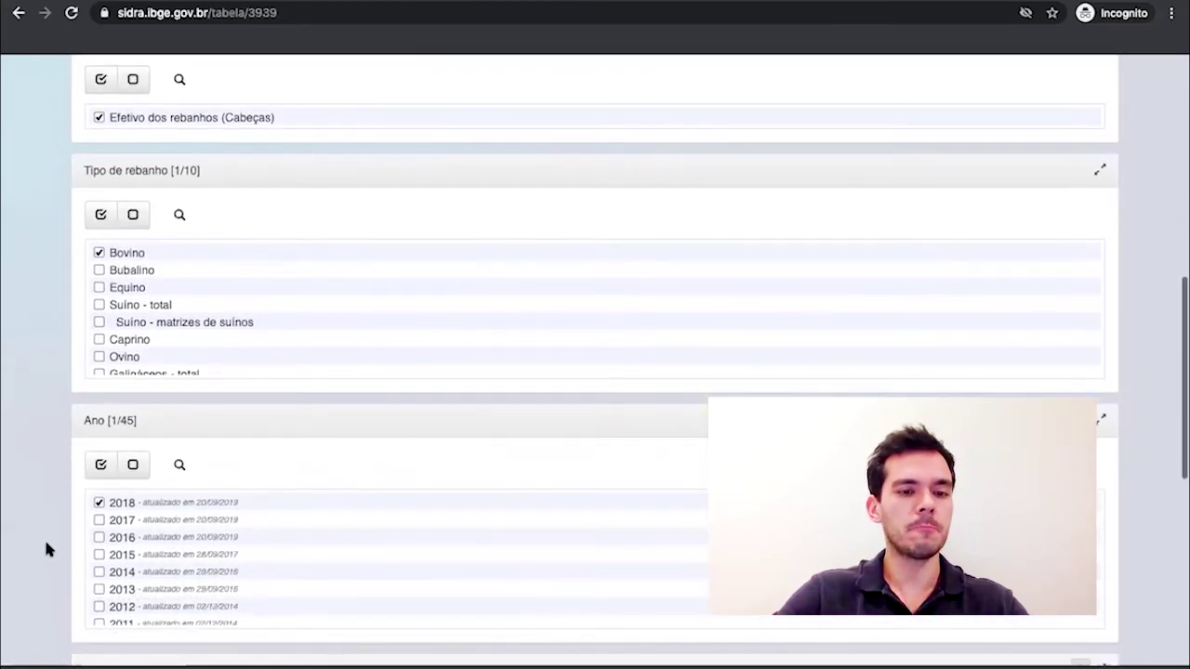
Replace Brasil with Município as the only territorial level selected for table 3939
{"action": "scroll", "coordinate": [46, 549], "scroll_direction": "down", "scroll_amount": 7}
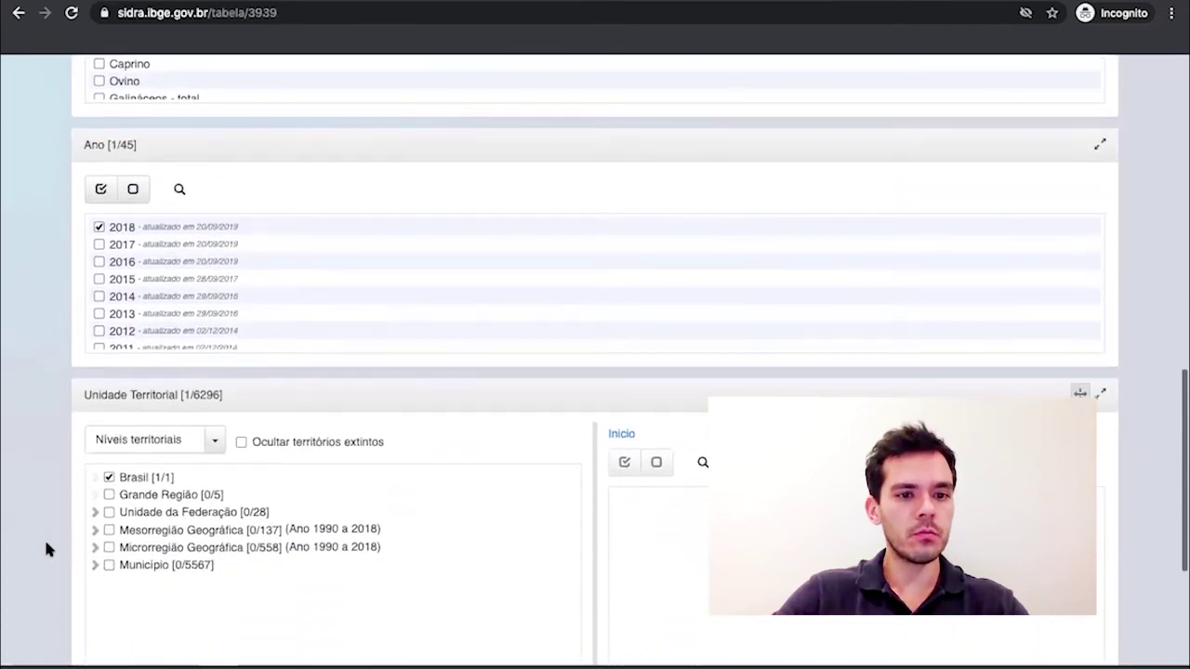
{"action": "scroll", "coordinate": [48, 549], "scroll_direction": "down", "scroll_amount": 1}
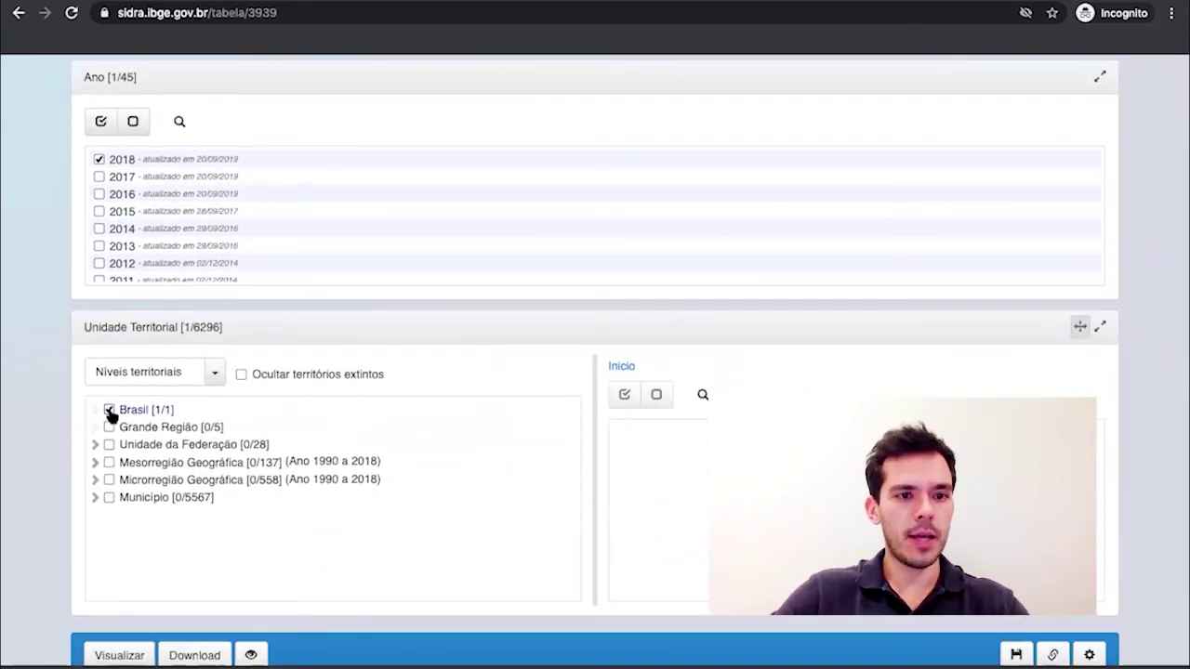
{"action": "left_click", "coordinate": [108, 411]}
{"action": "left_click", "coordinate": [108, 498]}
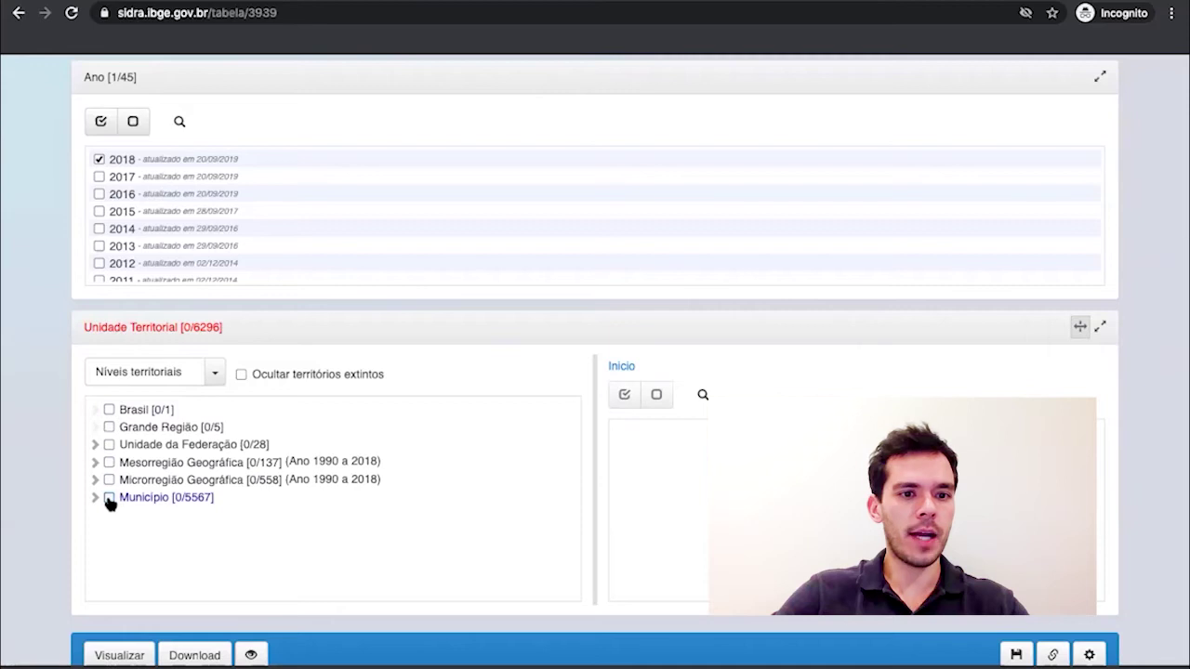
Download table 3939 as tabela3939 in CSV (BR) format
{"action": "scroll", "coordinate": [58, 554], "scroll_direction": "down", "scroll_amount": 4}
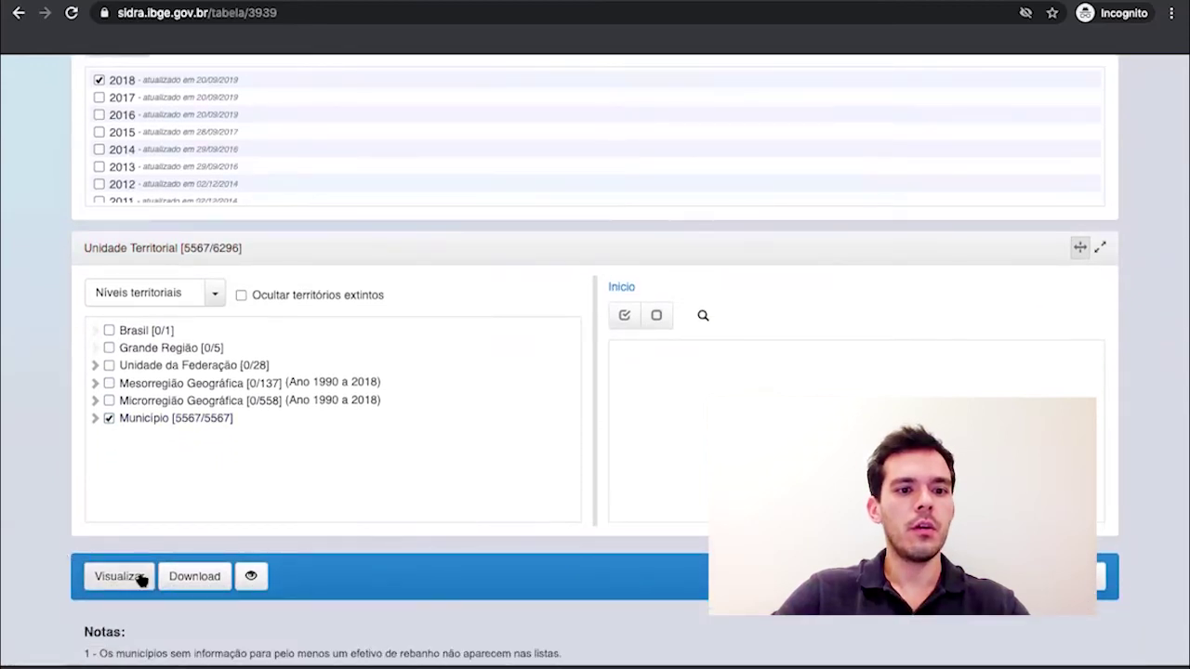
{"action": "left_click", "coordinate": [195, 493]}
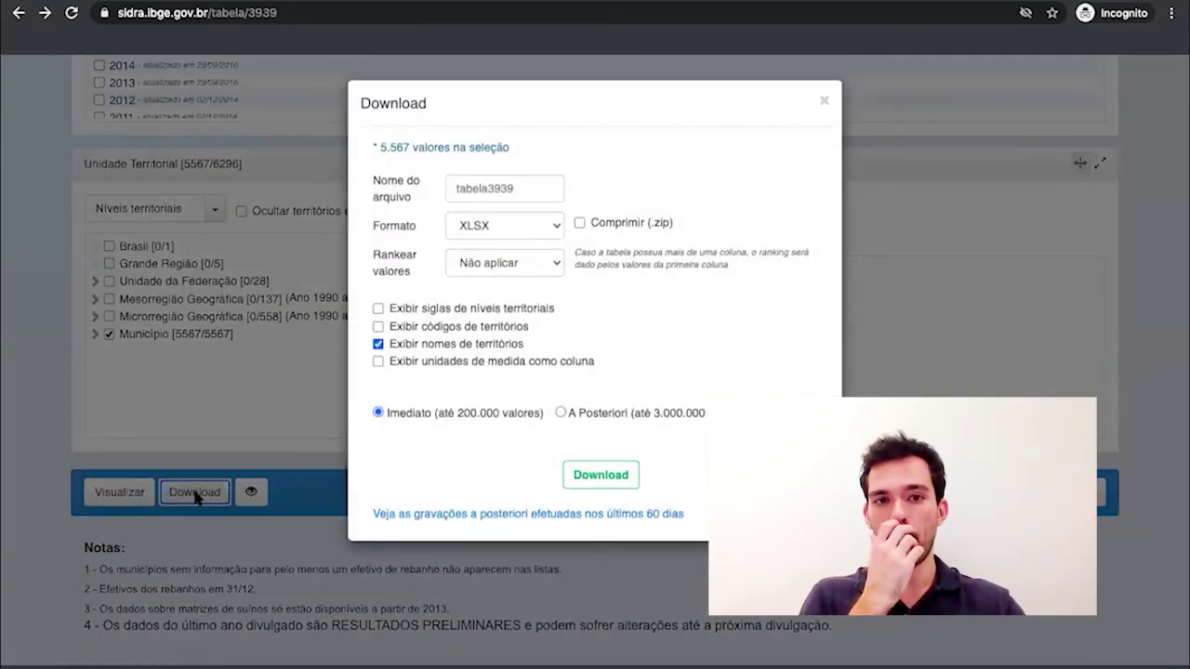
{"action": "left_click", "coordinate": [552, 223]}
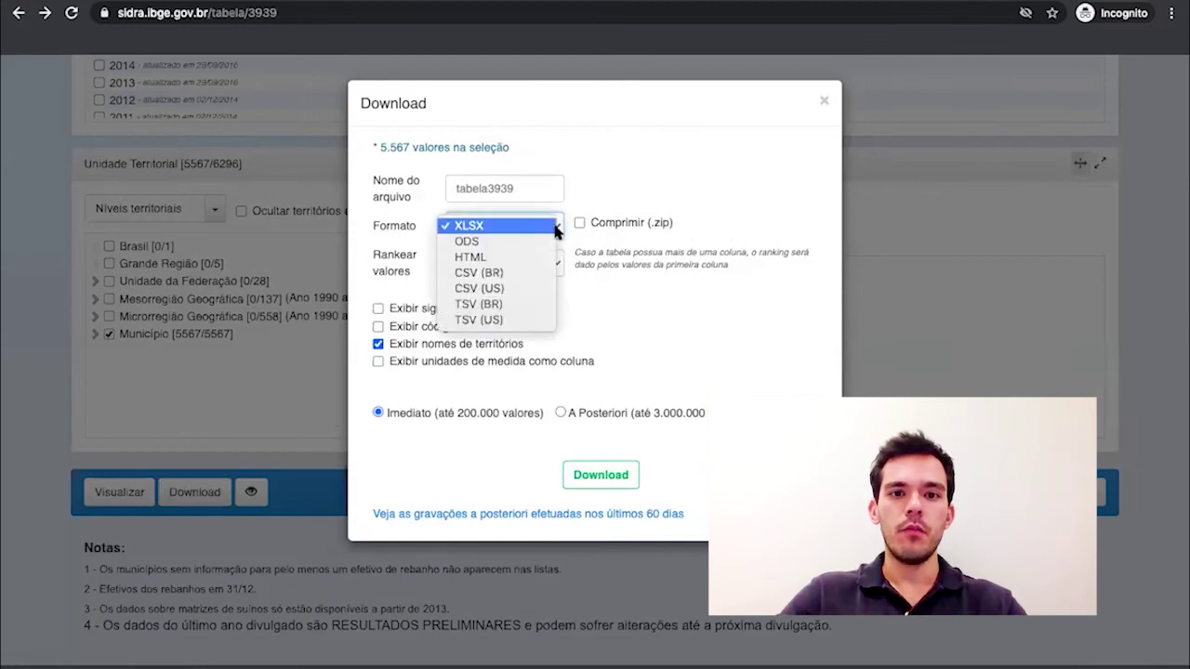
{"action": "left_click", "coordinate": [518, 274]}
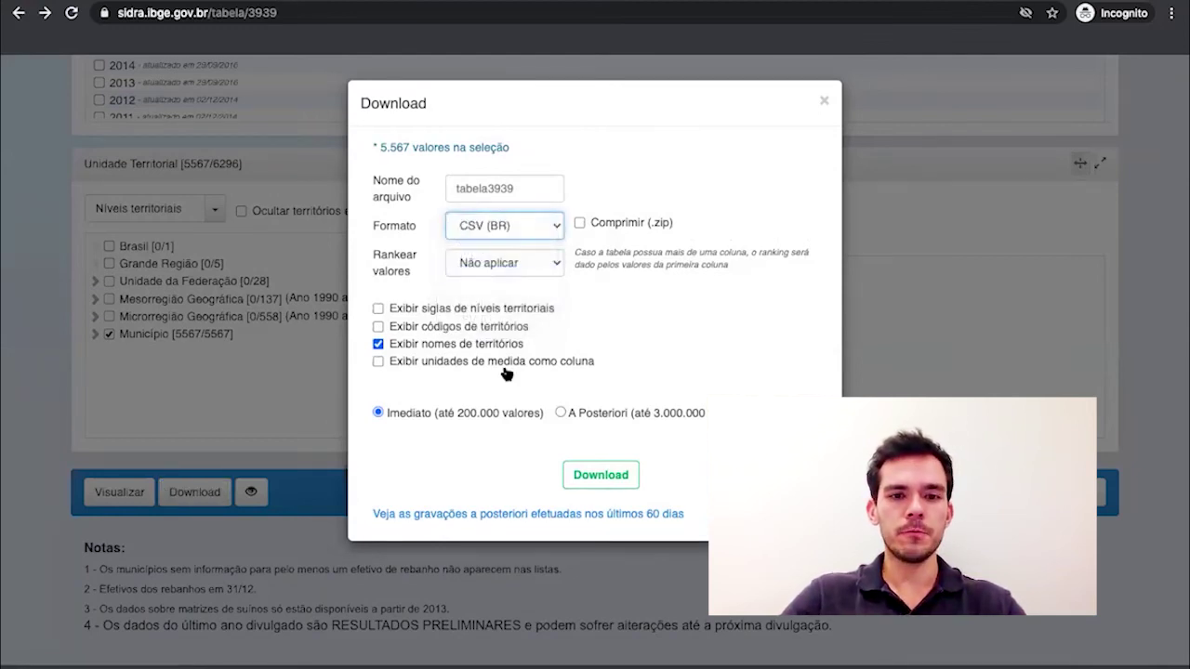
{"action": "left_click", "coordinate": [580, 477]}
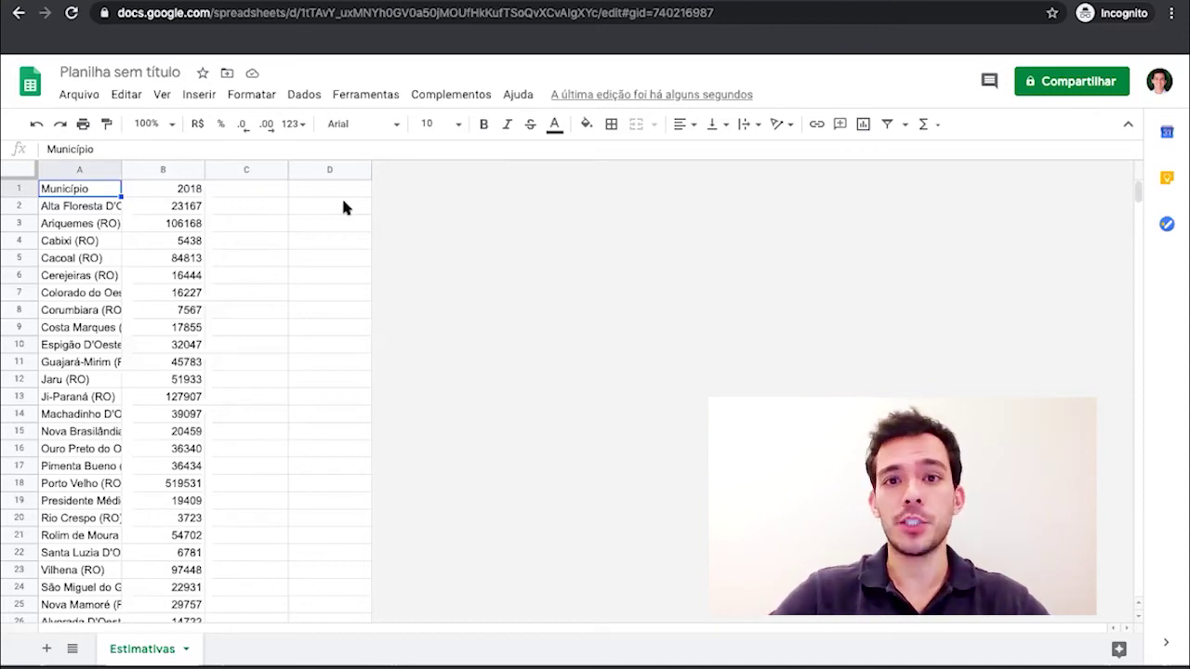
Switch to the Google Sheets spreadsheet, add a new sheet and rename it PPM
{"action": "left_click", "coordinate": [46, 651]}
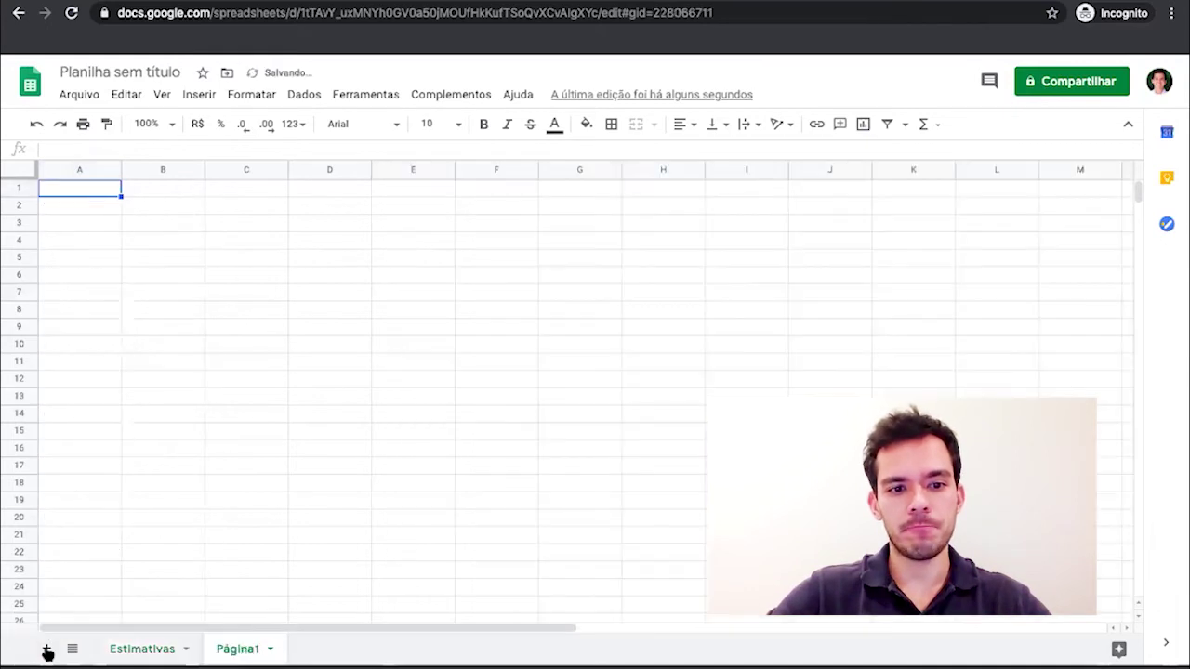
{"action": "double_click", "coordinate": [234, 651]}
{"action": "type", "text": "PPM"}
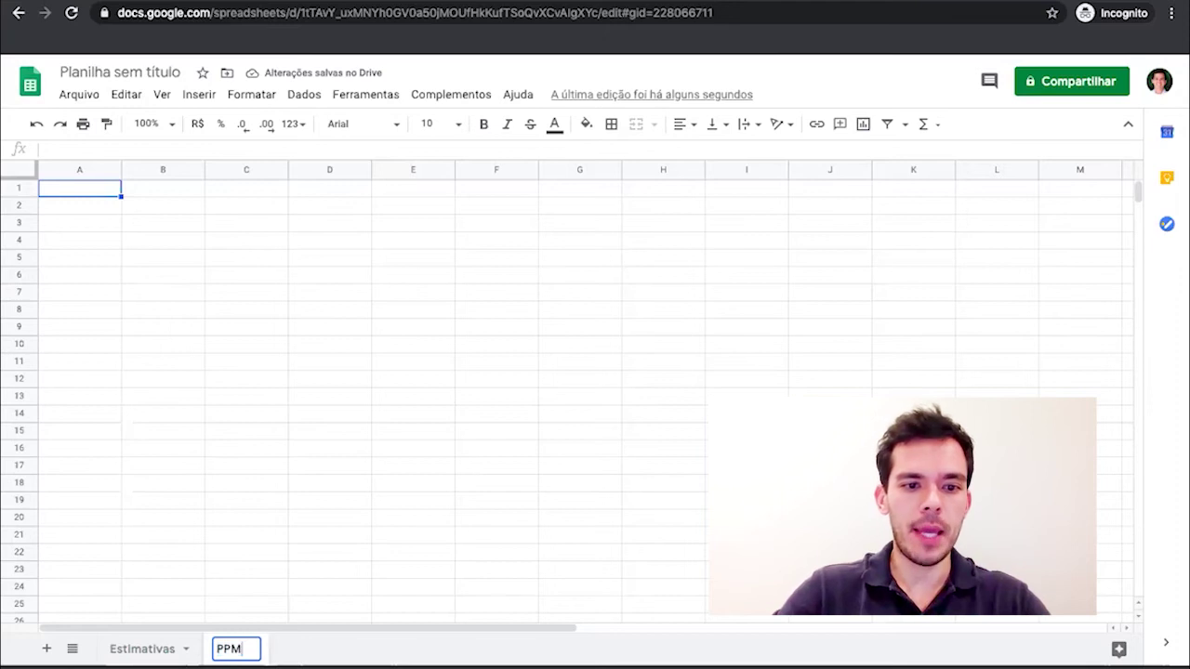
{"action": "left_click", "coordinate": [146, 460]}
Import the table 3939 municipality and cattle data into the PPM sheet and return to its header row
{"action": "left_click", "coordinate": [102, 241]}
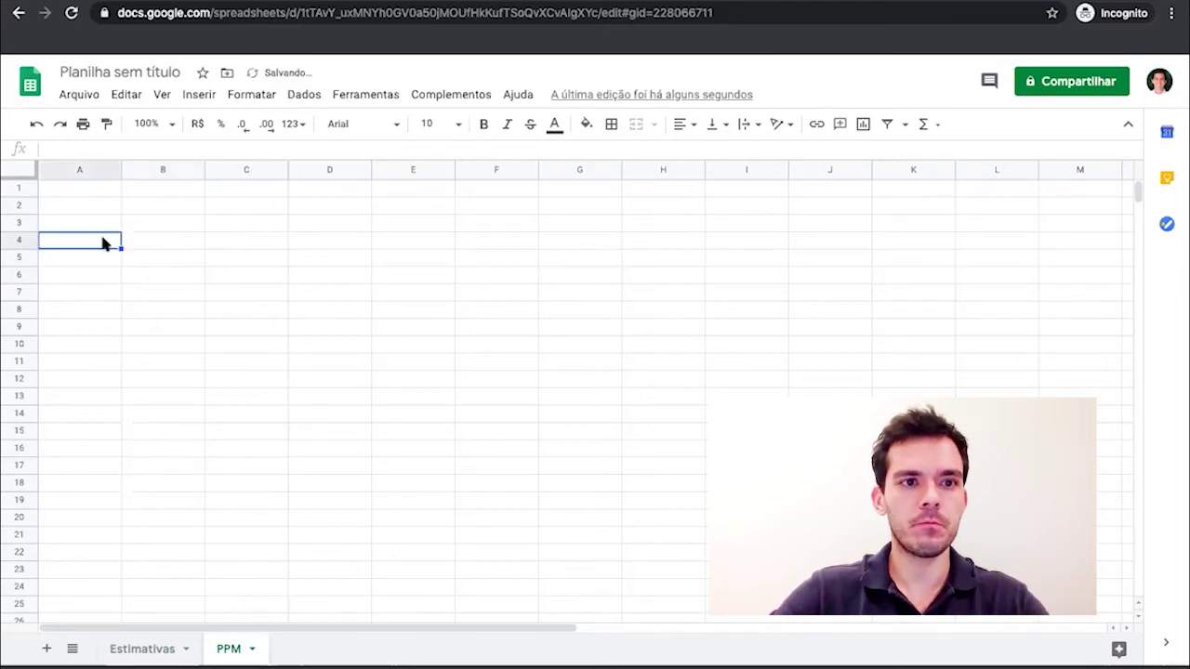
{"action": "left_click", "coordinate": [78, 97]}
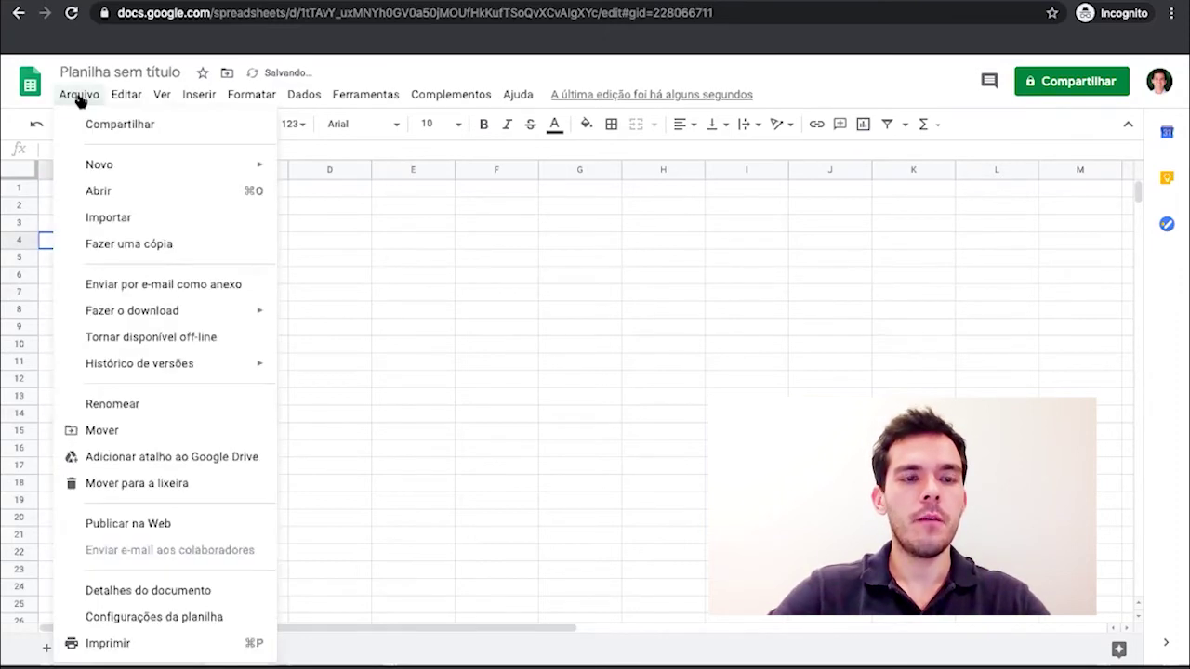
{"action": "left_click", "coordinate": [107, 216]}
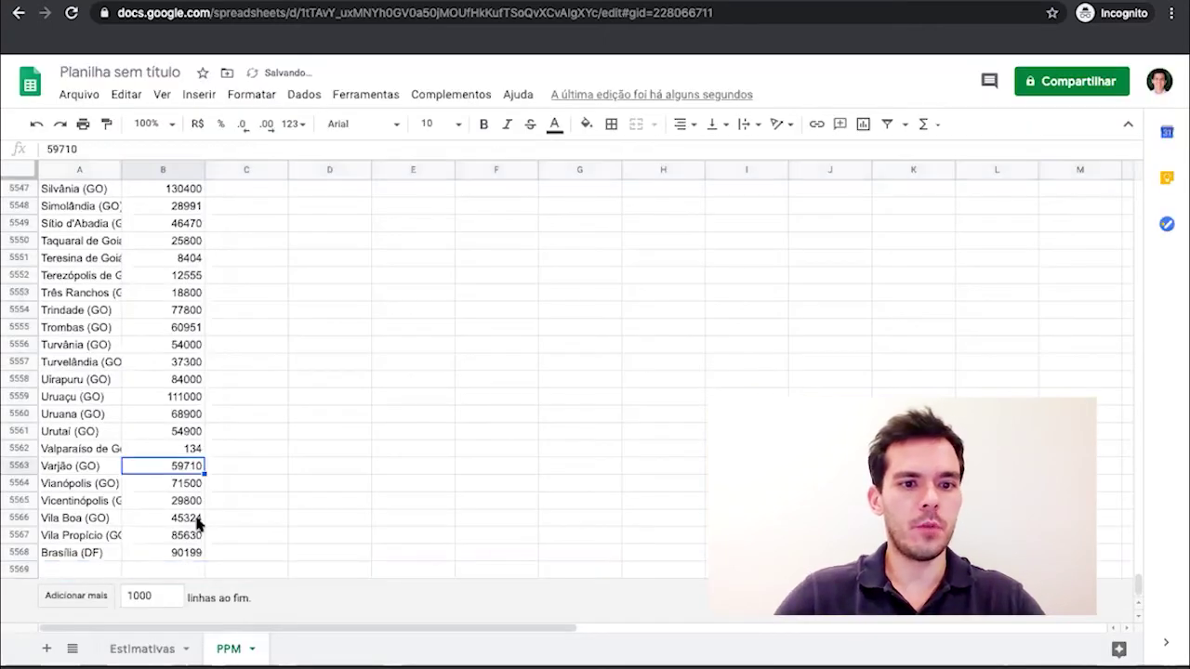
{"action": "key", "text": "ctrl+Up"}
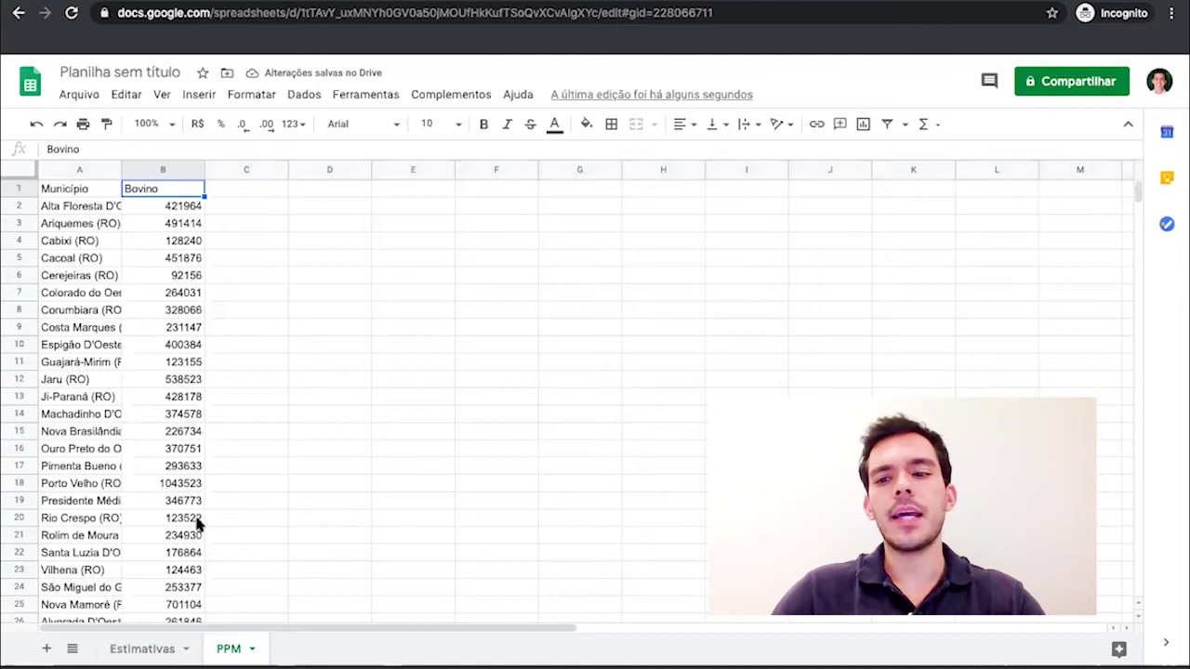
Compare how many municipalities have values in column B of the Estimativas and PPM sheets
{"action": "left_click", "coordinate": [142, 648]}
{"action": "left_click_drag", "start_coordinate": [179, 206], "coordinate": [181, 223]}
{"action": "key", "text": "ctrl+shift+Down"}
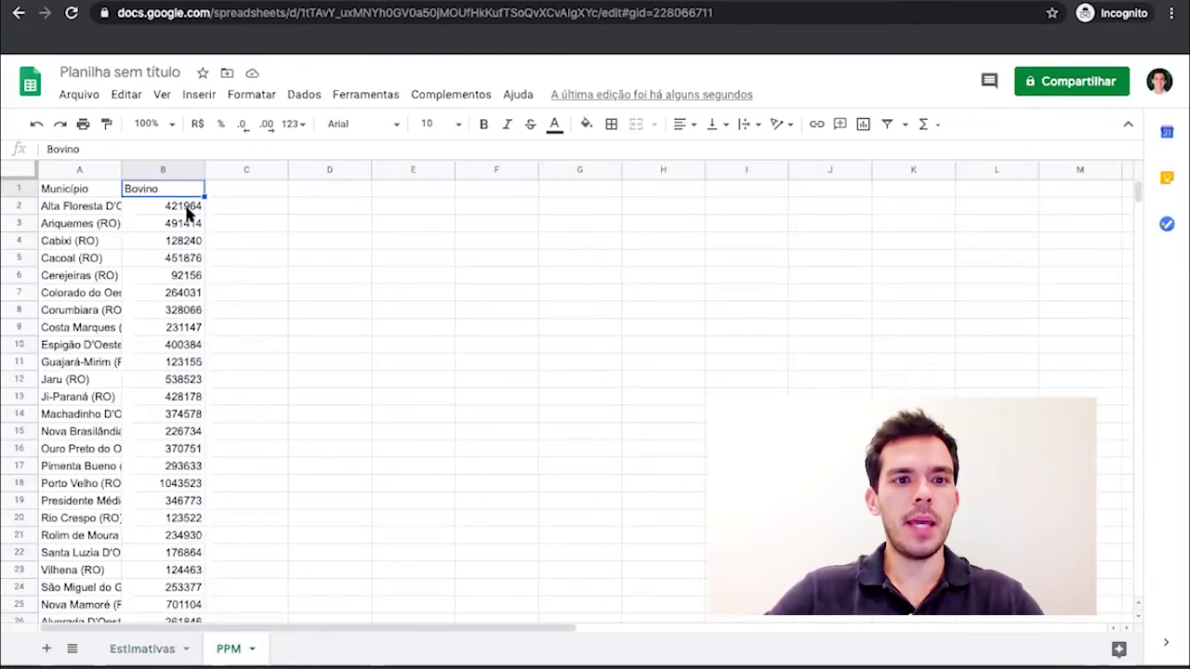
{"action": "left_click_drag", "start_coordinate": [189, 212], "coordinate": [190, 224]}
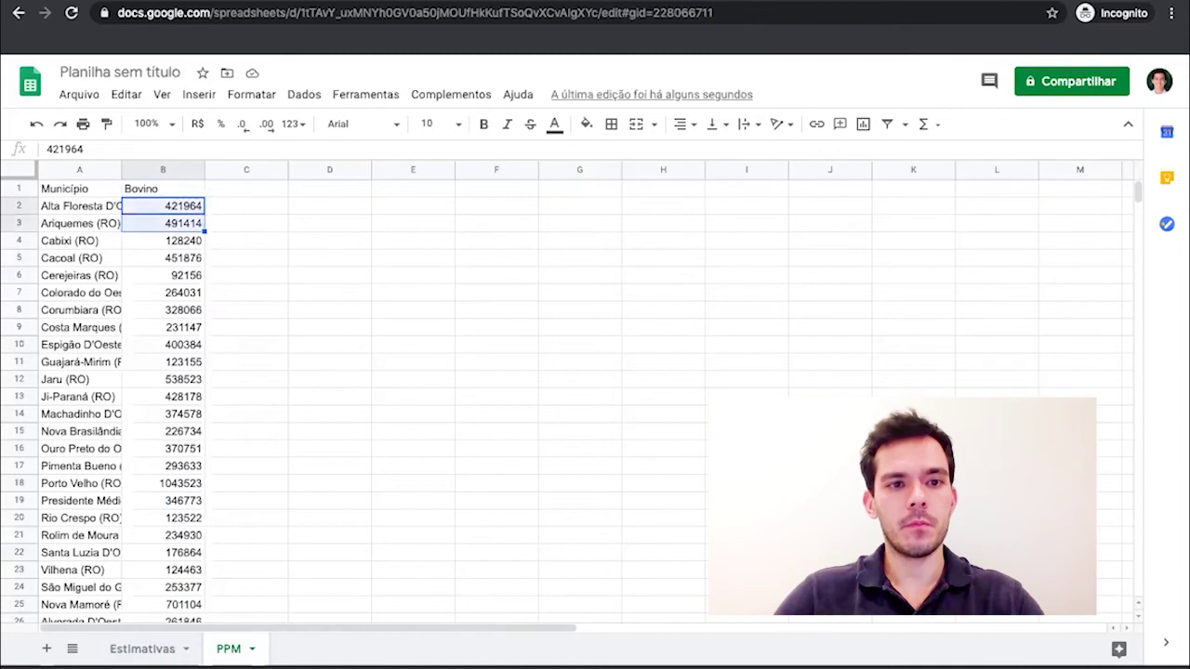
{"action": "key", "text": "ctrl+shift+Down"}
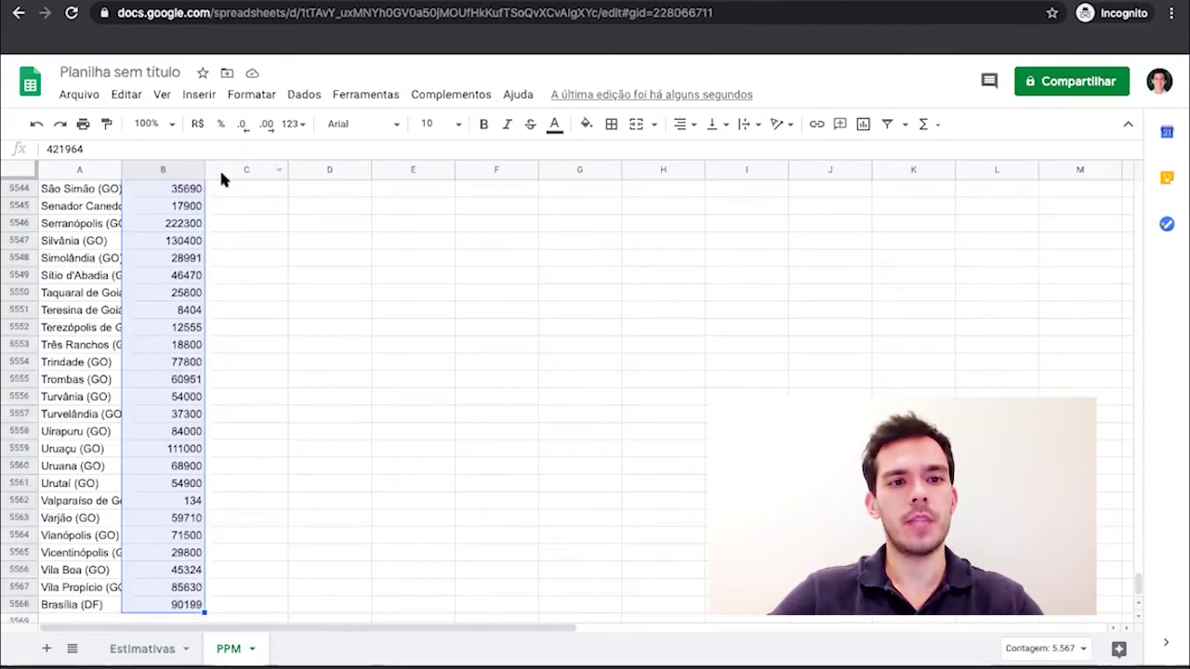
{"action": "left_click", "coordinate": [182, 316]}
{"action": "key", "text": "ctrl+Up"}
{"action": "key", "text": "Down"}
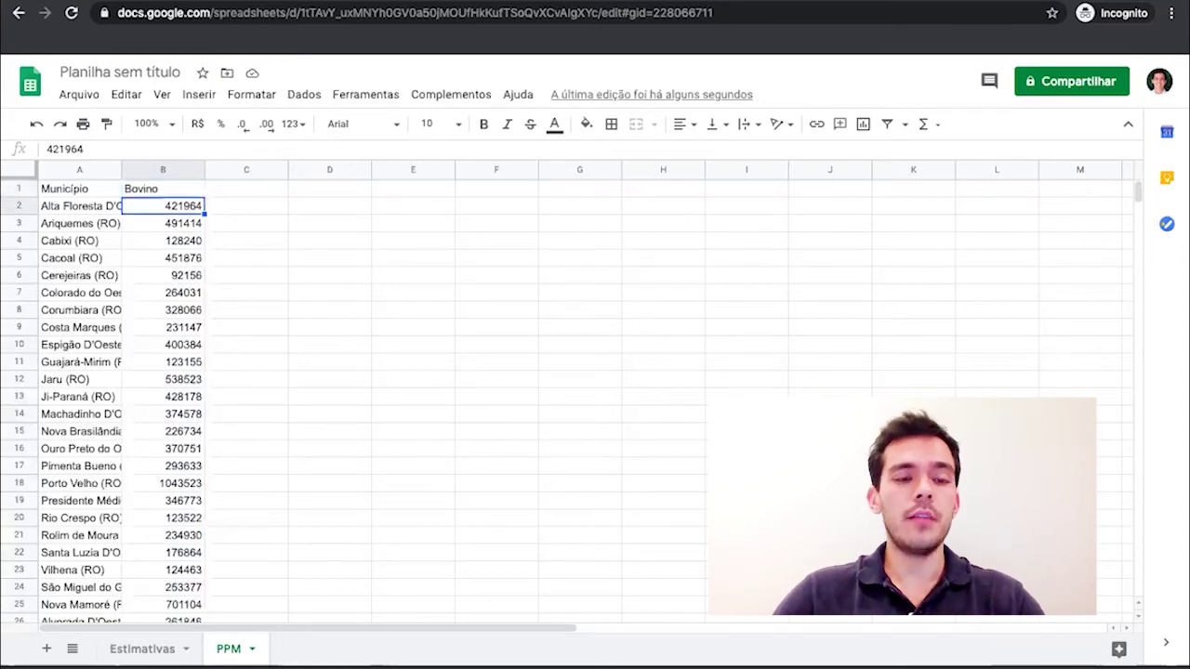
{"action": "left_click", "coordinate": [163, 189]}
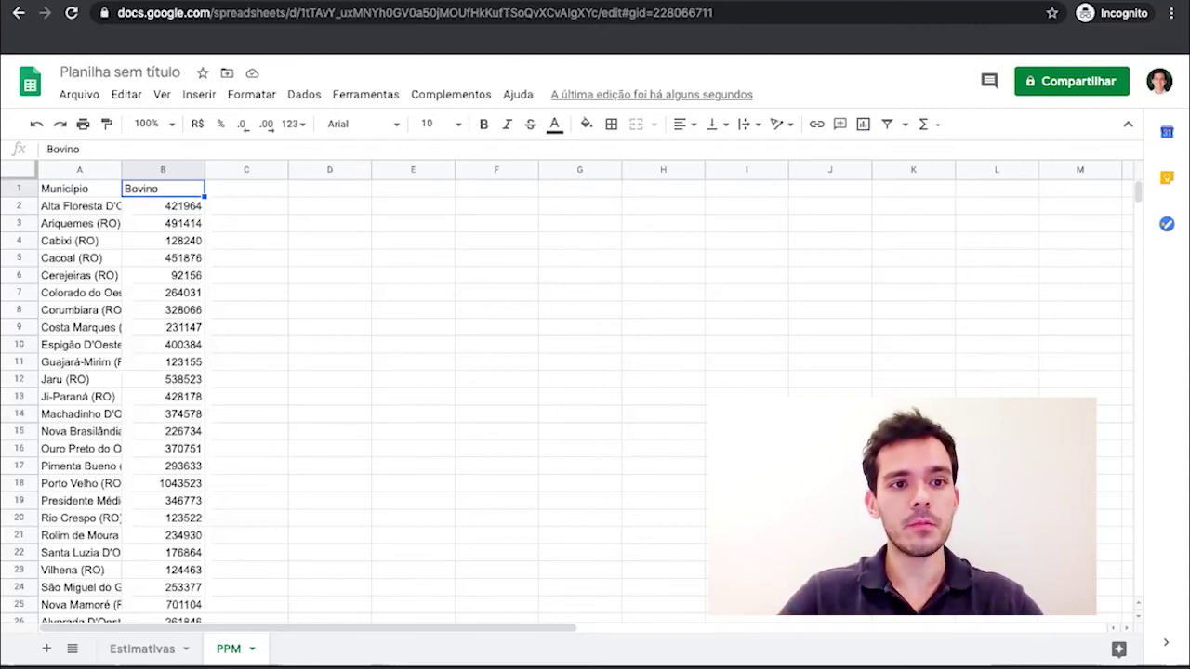
{"action": "left_click", "coordinate": [163, 206]}
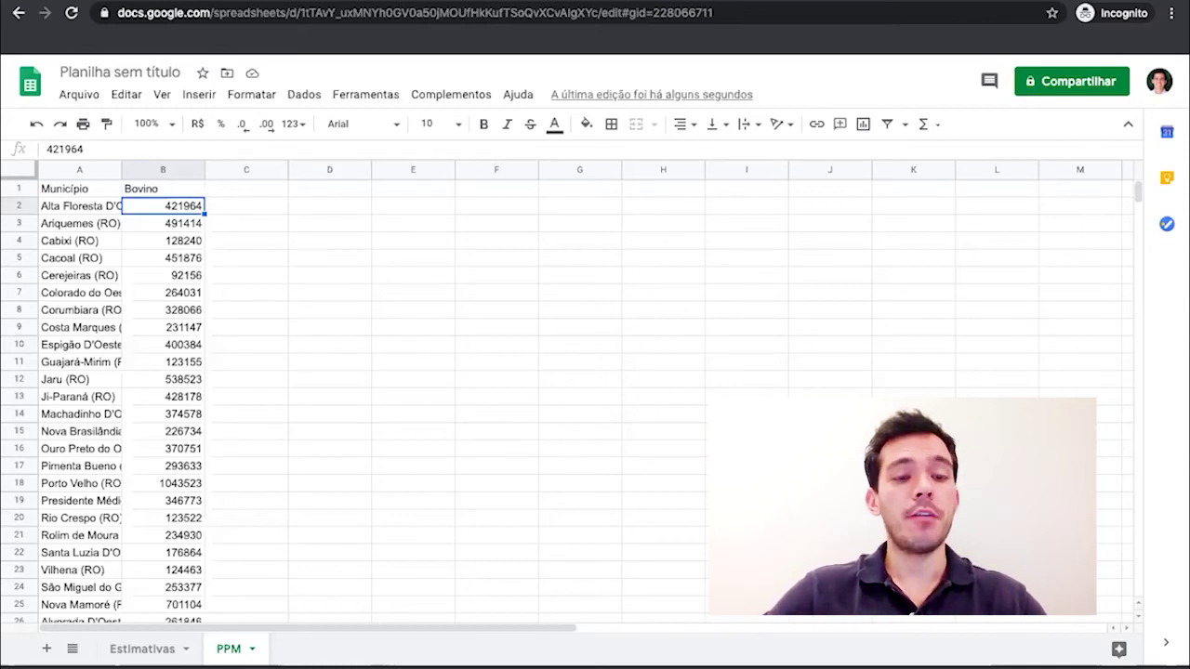
In the Estimativas sheet, change the B1 header to População and add the header Bovinos in C1
{"action": "key", "text": "ctrl+shift+Page_Up"}
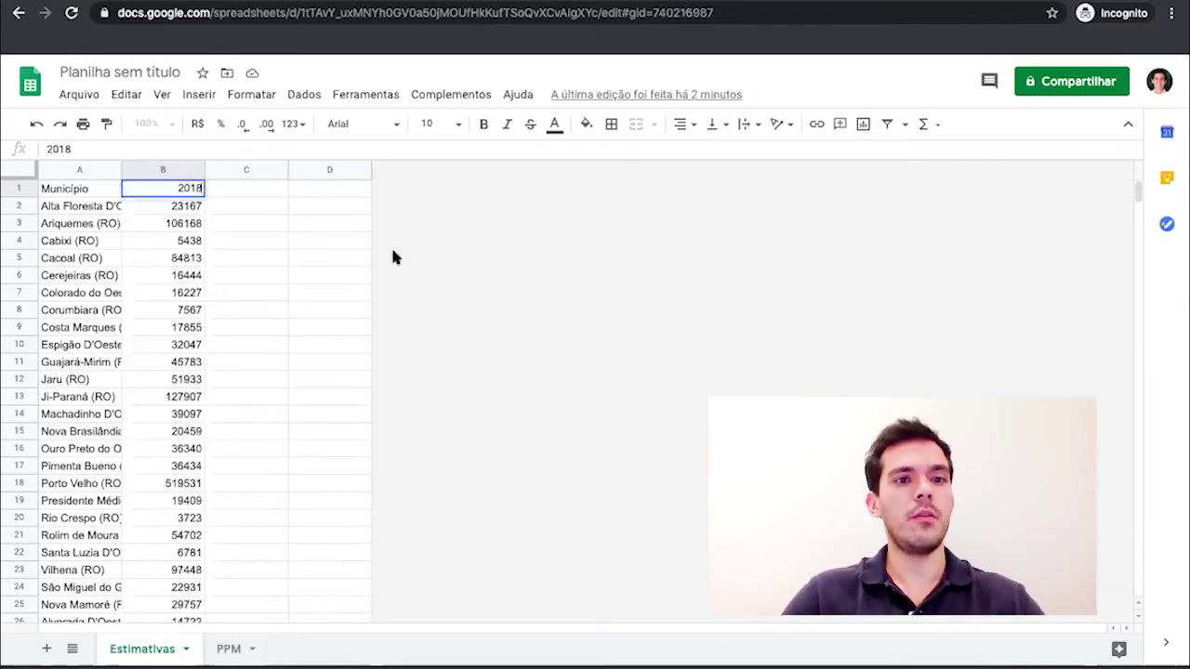
{"action": "key", "text": "Delete"}
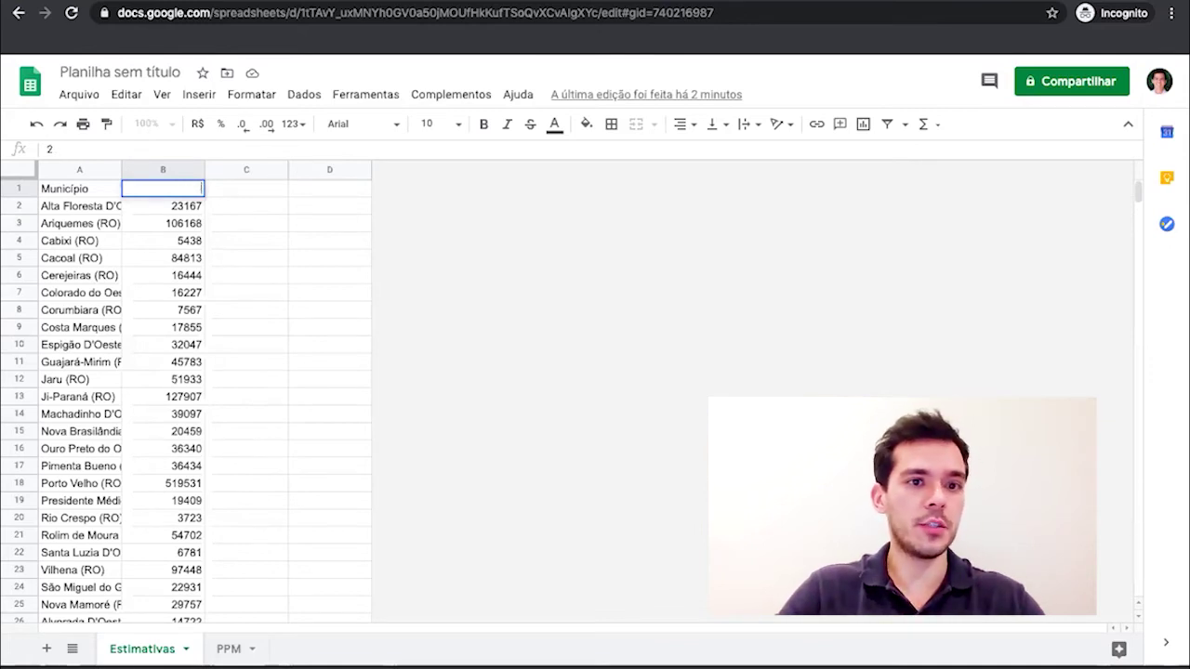
{"action": "type", "text": "Popula"}
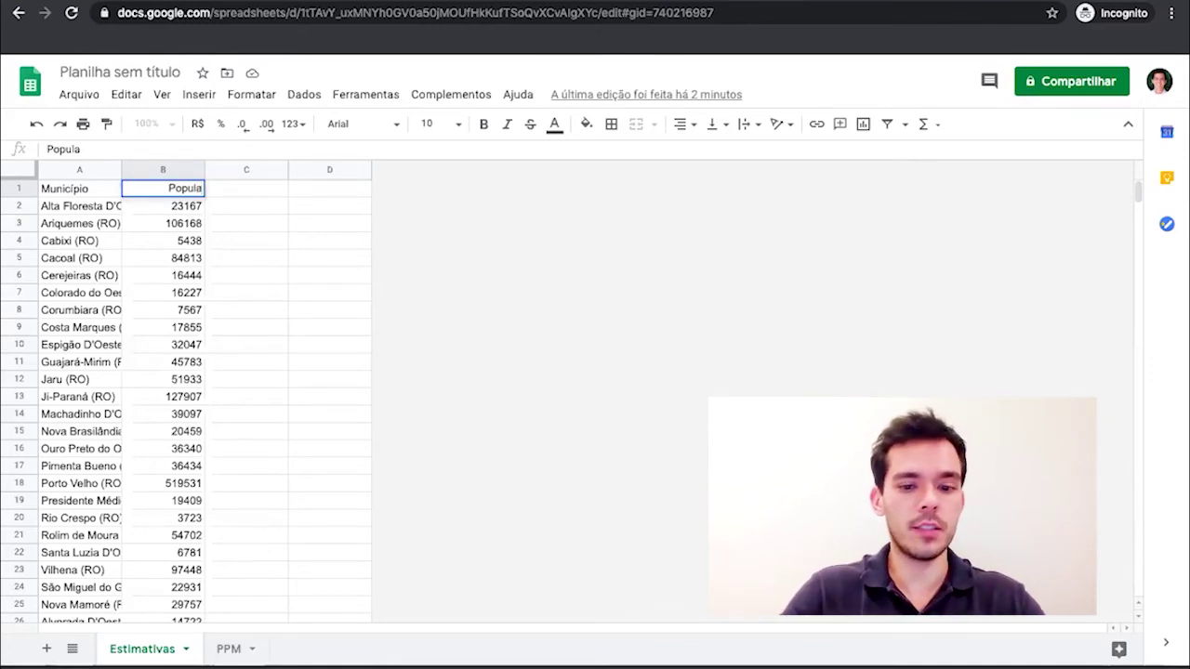
{"action": "type", "text": "ção"}
{"action": "key", "text": "Return"}
{"action": "key", "text": "ctrl+shift+Page_Down"}
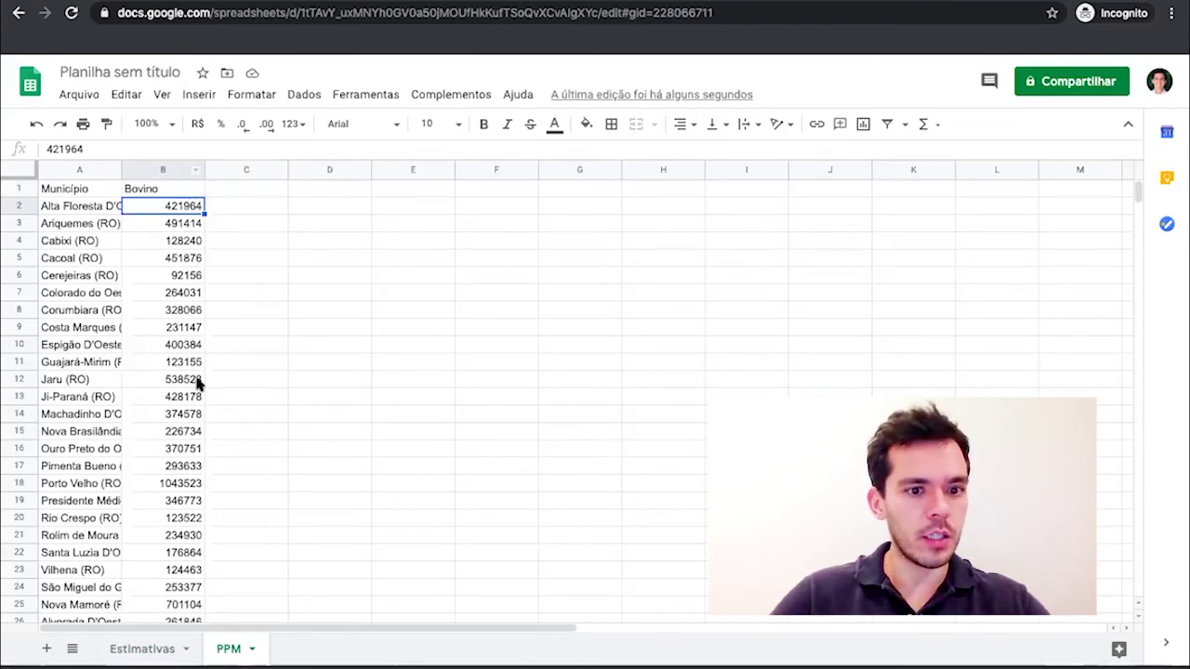
{"action": "left_click", "coordinate": [149, 649]}
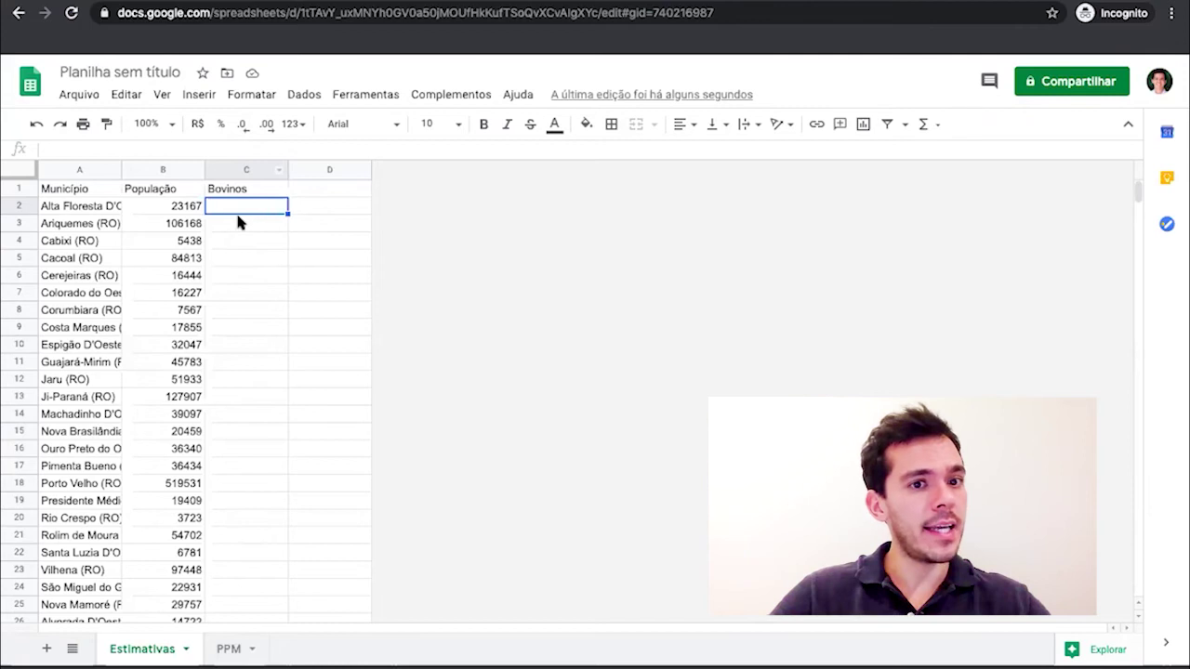
In C2 of the Estimativas sheet, enter the formula =PROCV(A2;PPM!A:B;2;FALSO) to look up the municipality's cattle count
{"action": "type", "text": "=pr"}
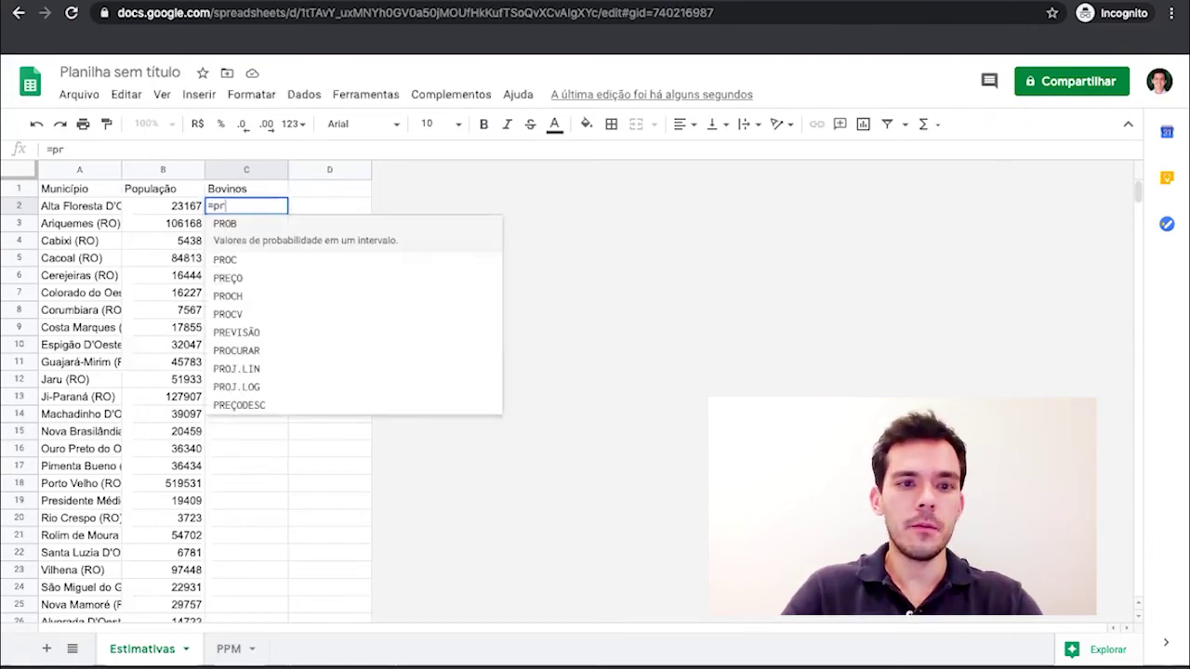
{"action": "type", "text": "oc"}
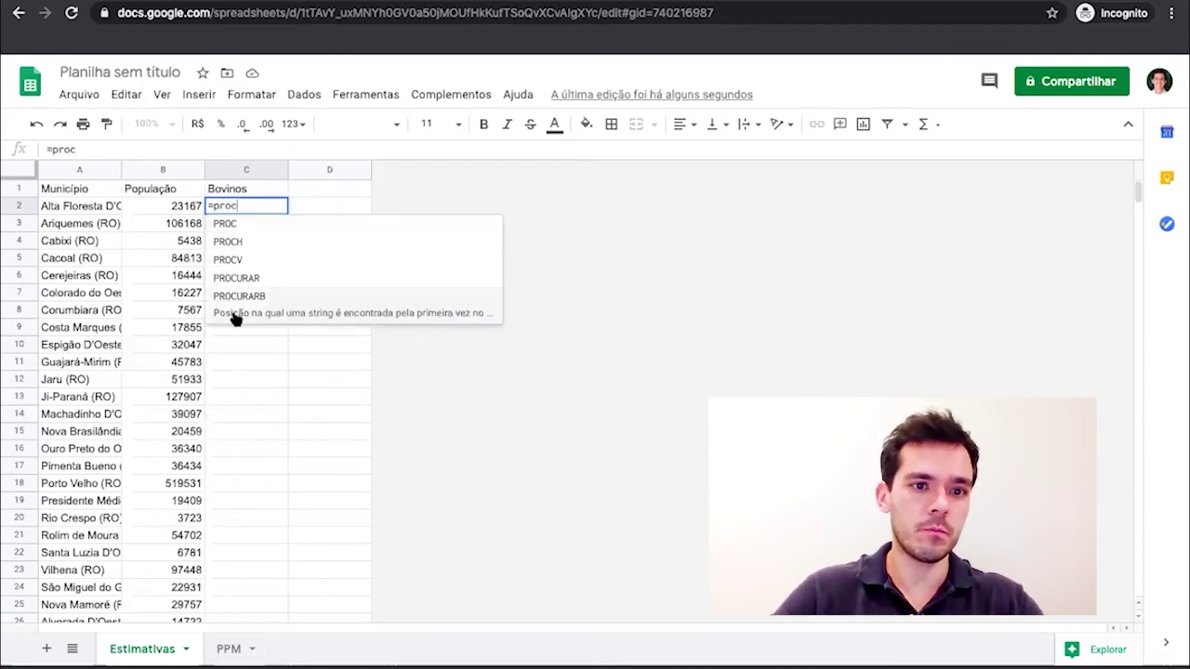
{"action": "left_click", "coordinate": [232, 258]}
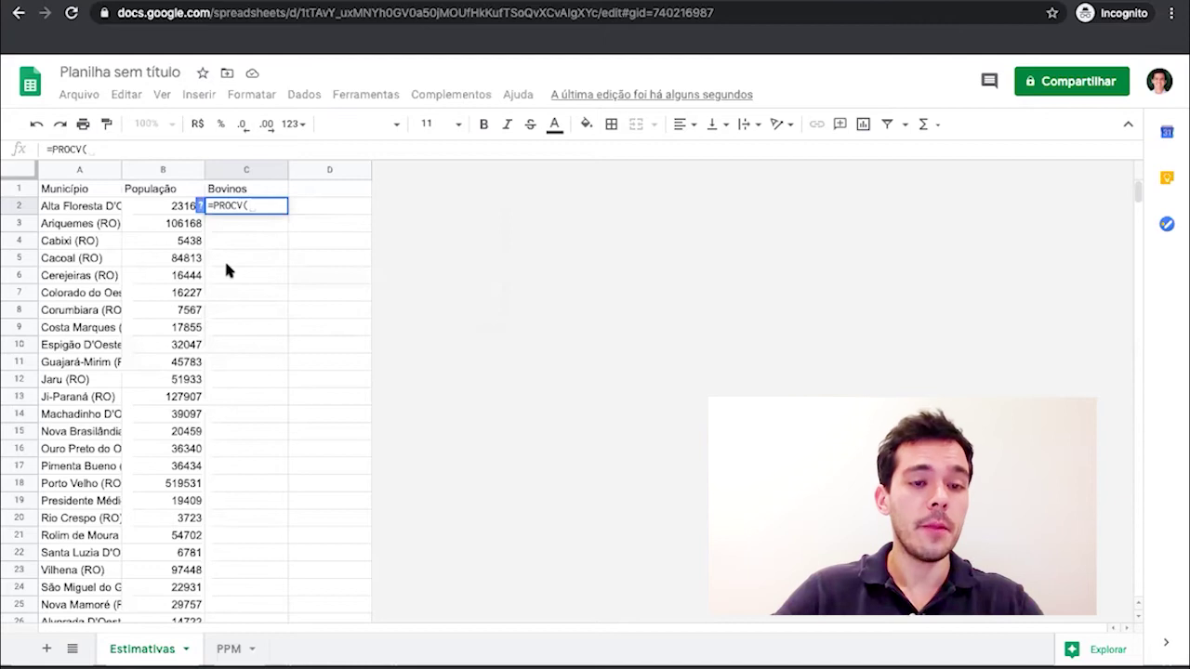
{"action": "left_click", "coordinate": [84, 210]}
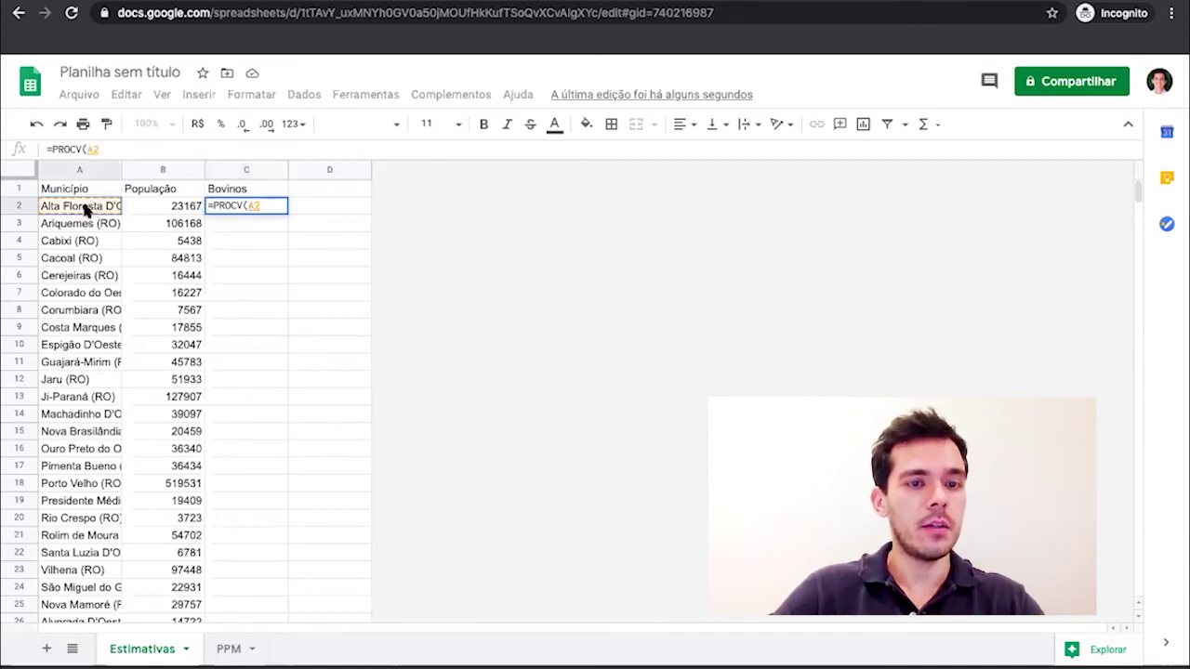
{"action": "type", "text": ";"}
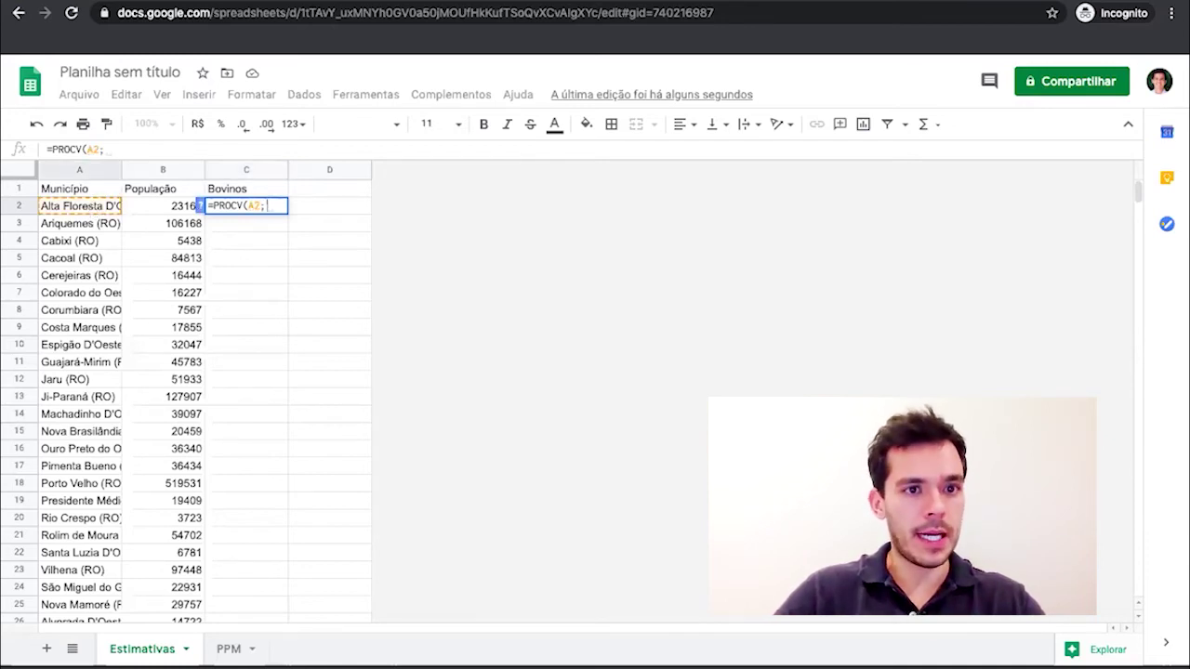
{"action": "left_click", "coordinate": [229, 650]}
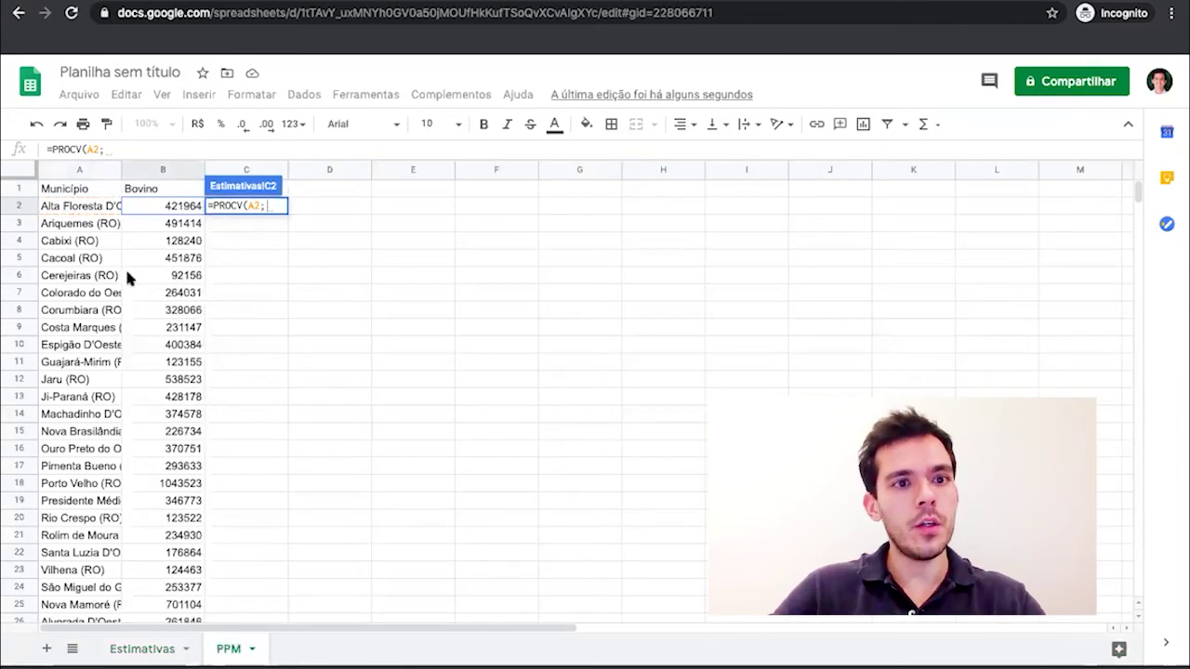
{"action": "left_click_drag", "start_coordinate": [63, 175], "coordinate": [163, 170]}
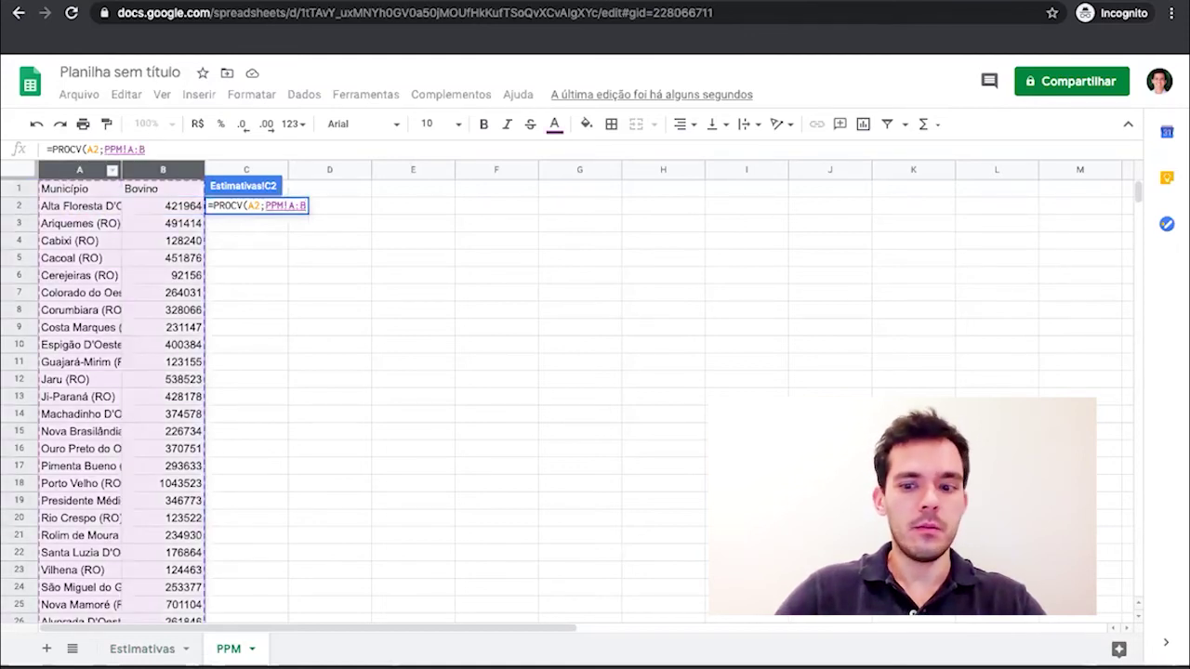
{"action": "type", "text": ";"}
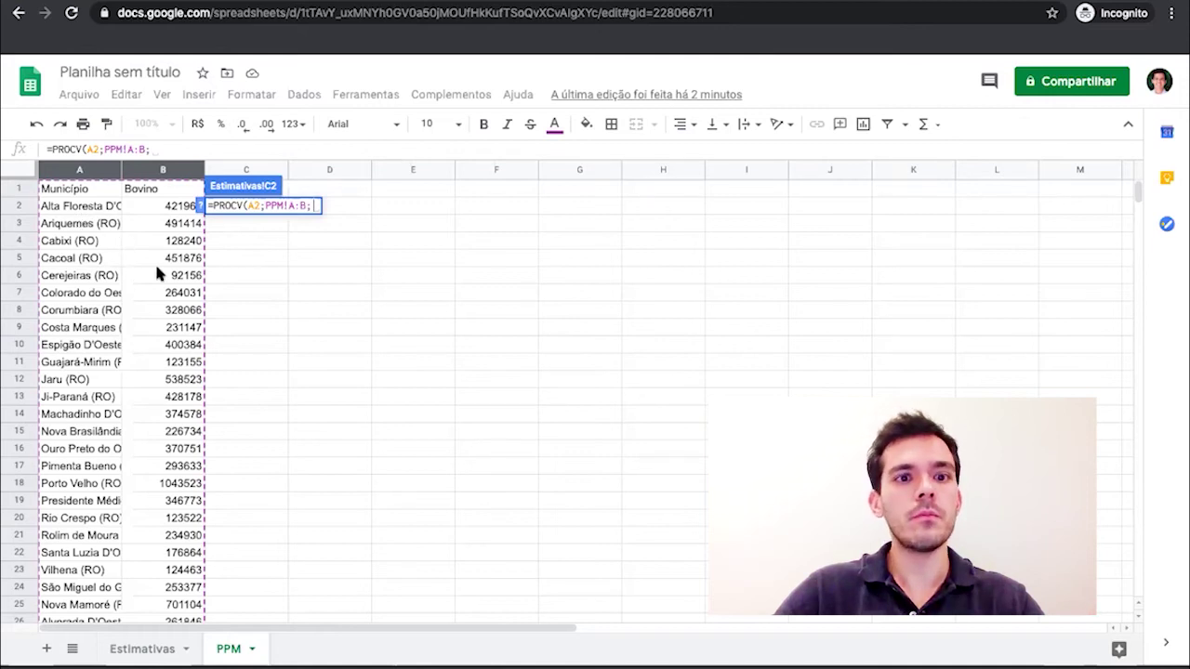
{"action": "type", "text": "2"}
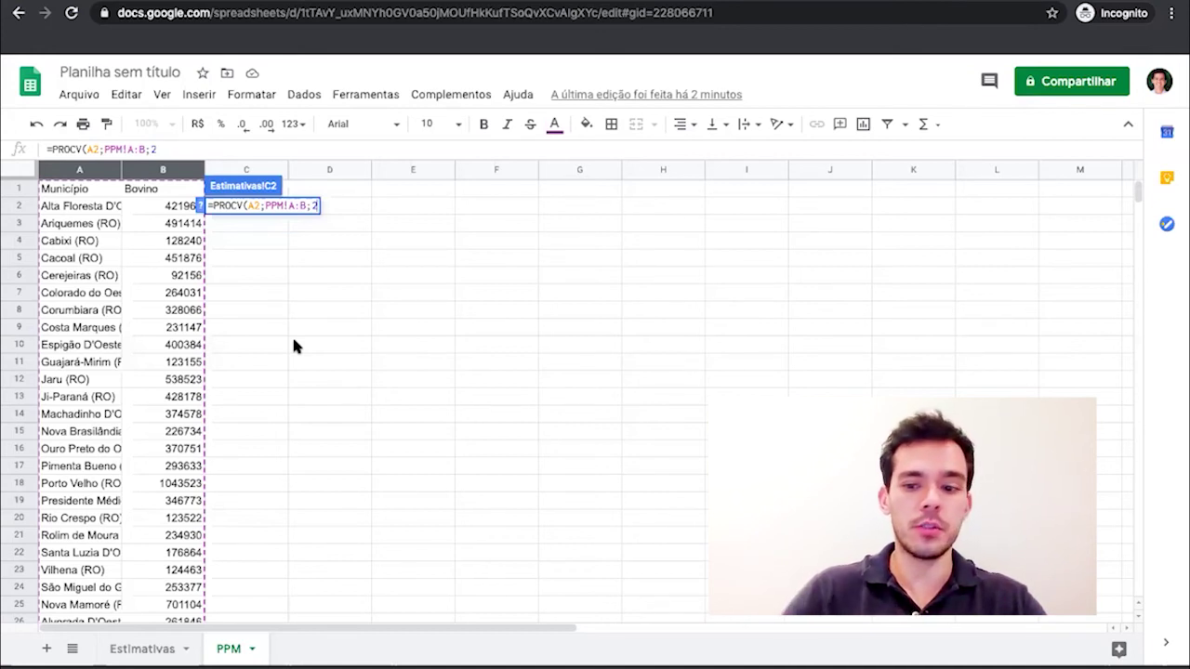
{"action": "type", "text": ";"}
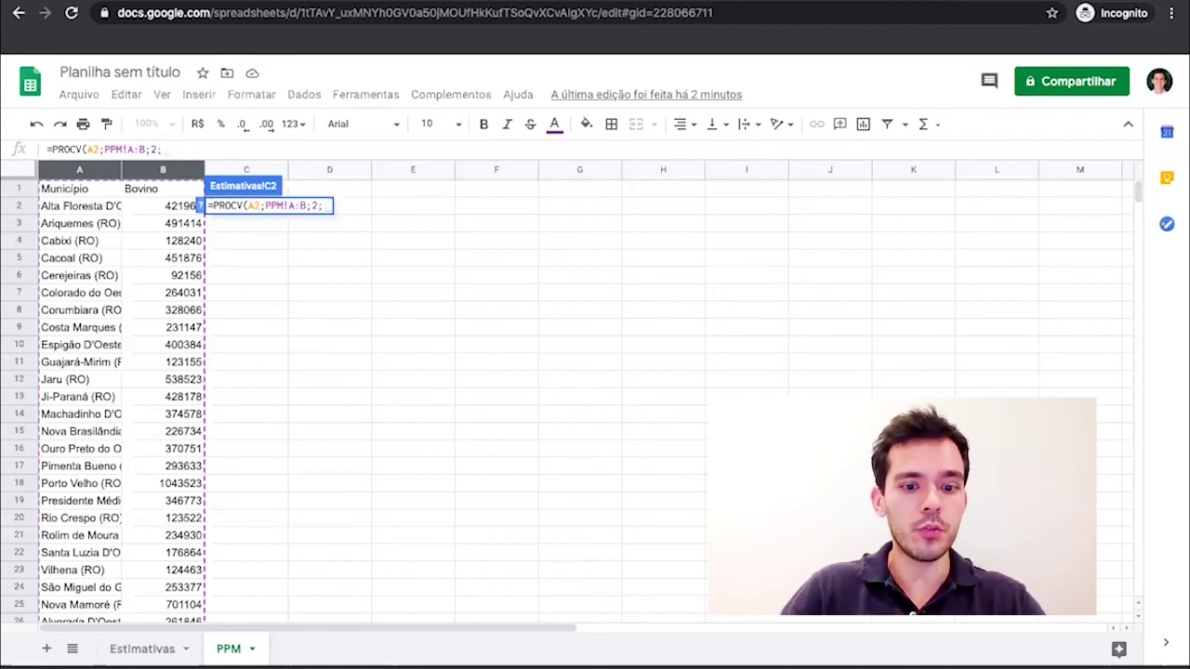
{"action": "type", "text": "FALSO"}
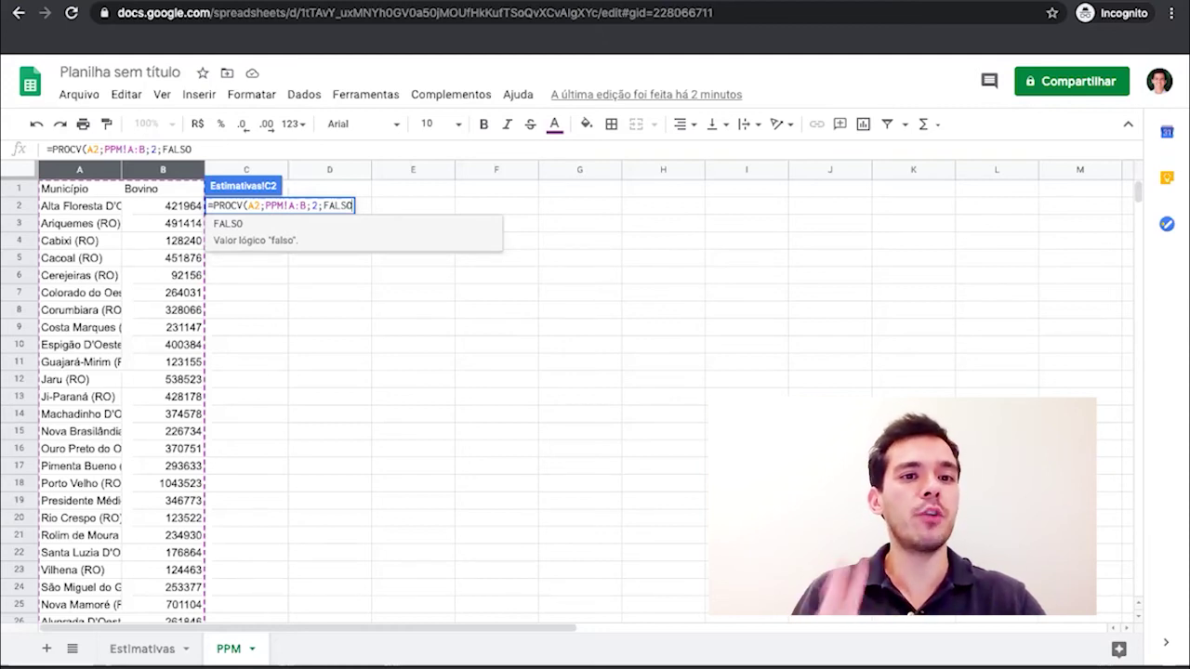
{"action": "type", "text": ")"}
{"action": "key", "text": "Return"}
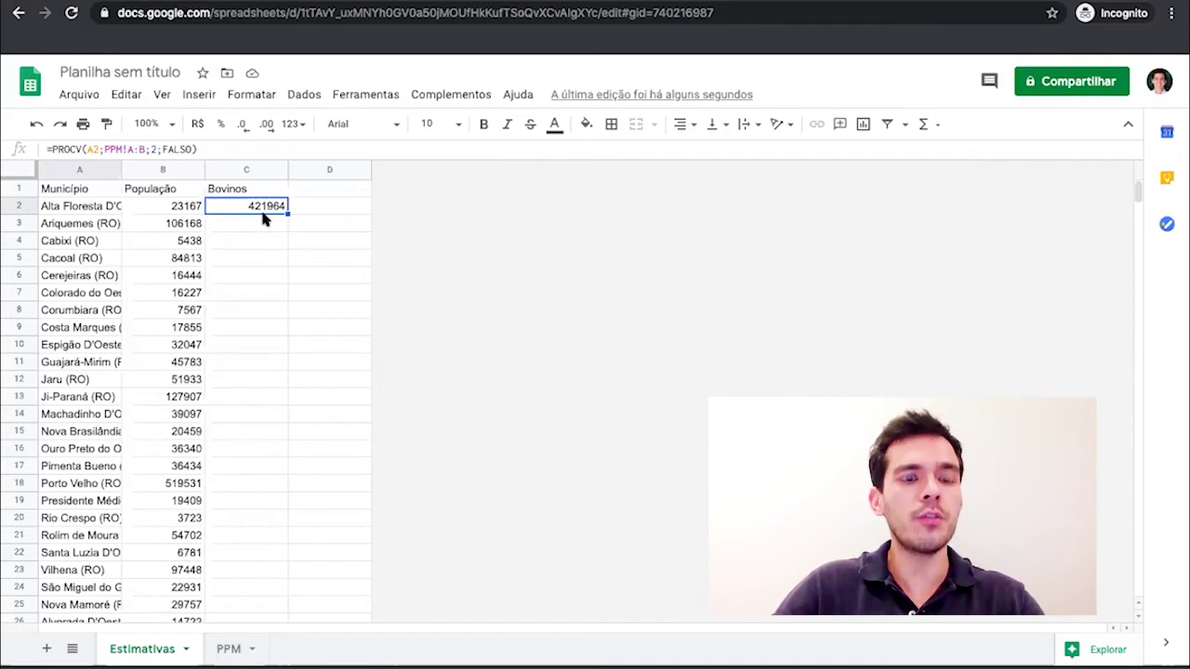
Check the first municipality's cattle value in the PPM sheet and fill the C2 formula down the Bovinos column in Estimativas
{"action": "left_click", "coordinate": [226, 649]}
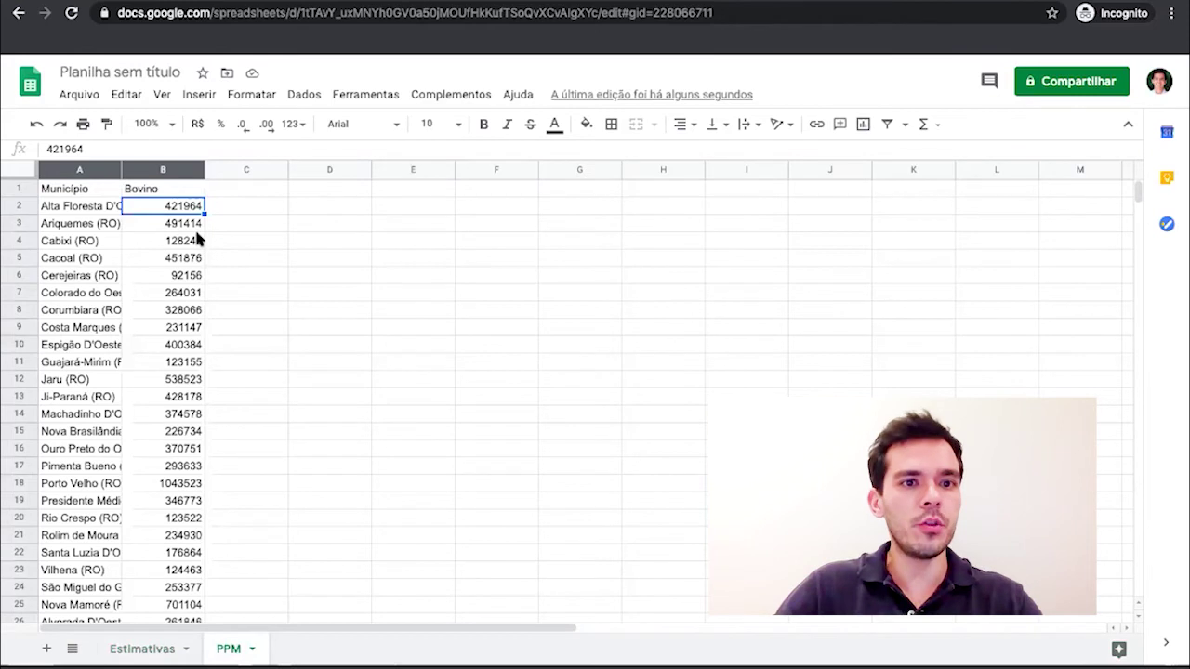
{"action": "left_click", "coordinate": [158, 645]}
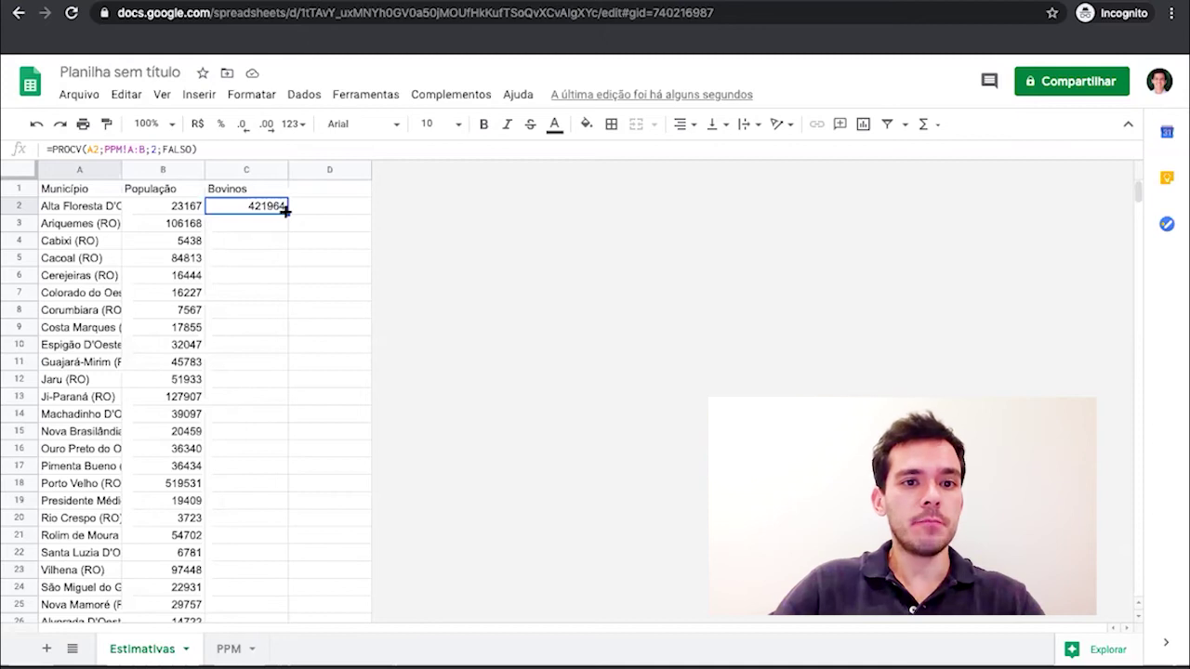
{"action": "double_click", "coordinate": [286, 211]}
Format the População and Bovinos columns as Número with thousands separators and no decimal places
{"action": "left_click", "coordinate": [187, 213]}
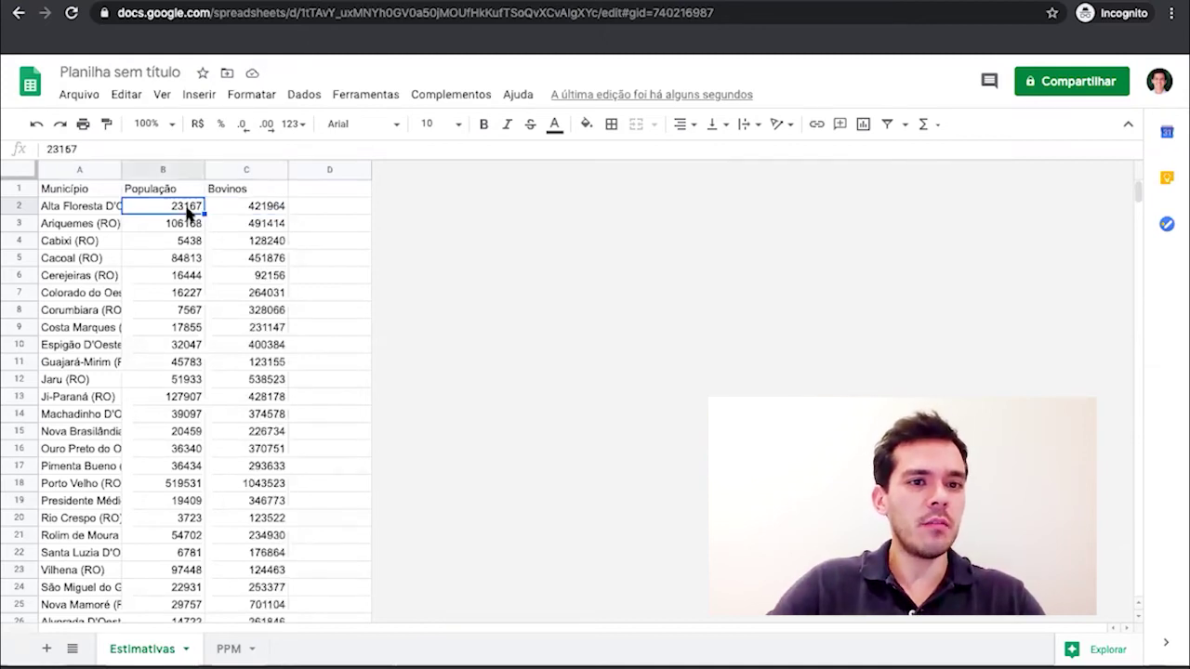
{"action": "left_click_drag", "start_coordinate": [170, 169], "coordinate": [246, 169]}
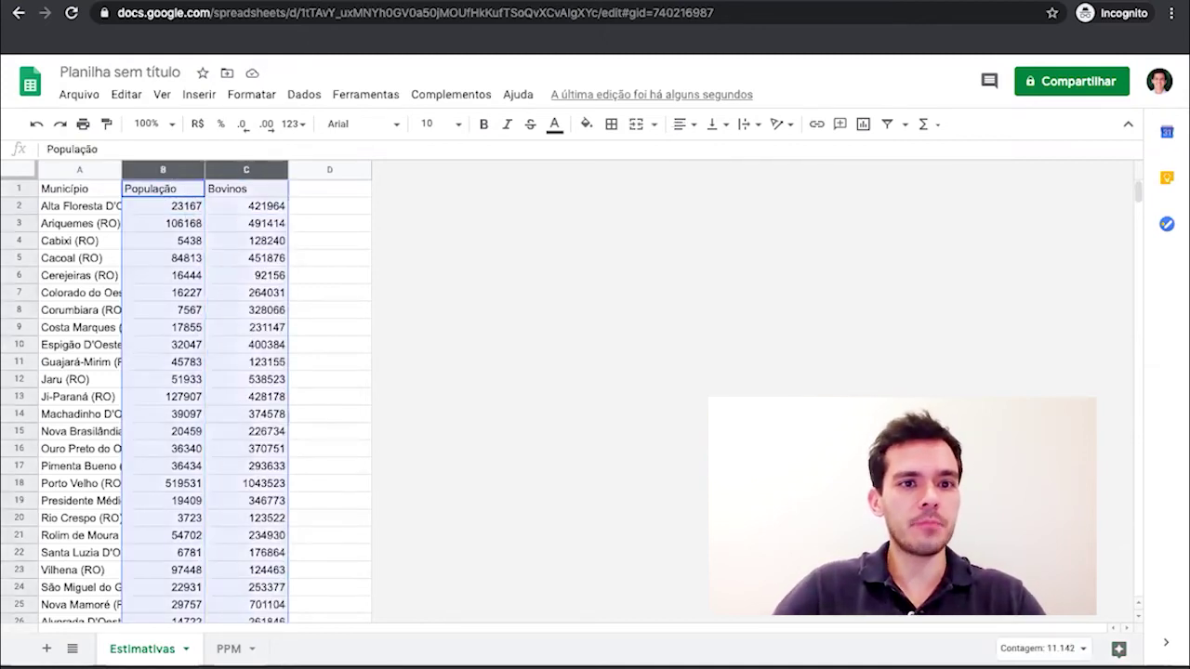
{"action": "left_click", "coordinate": [243, 95]}
{"action": "mouse_move", "coordinate": [268, 163]}
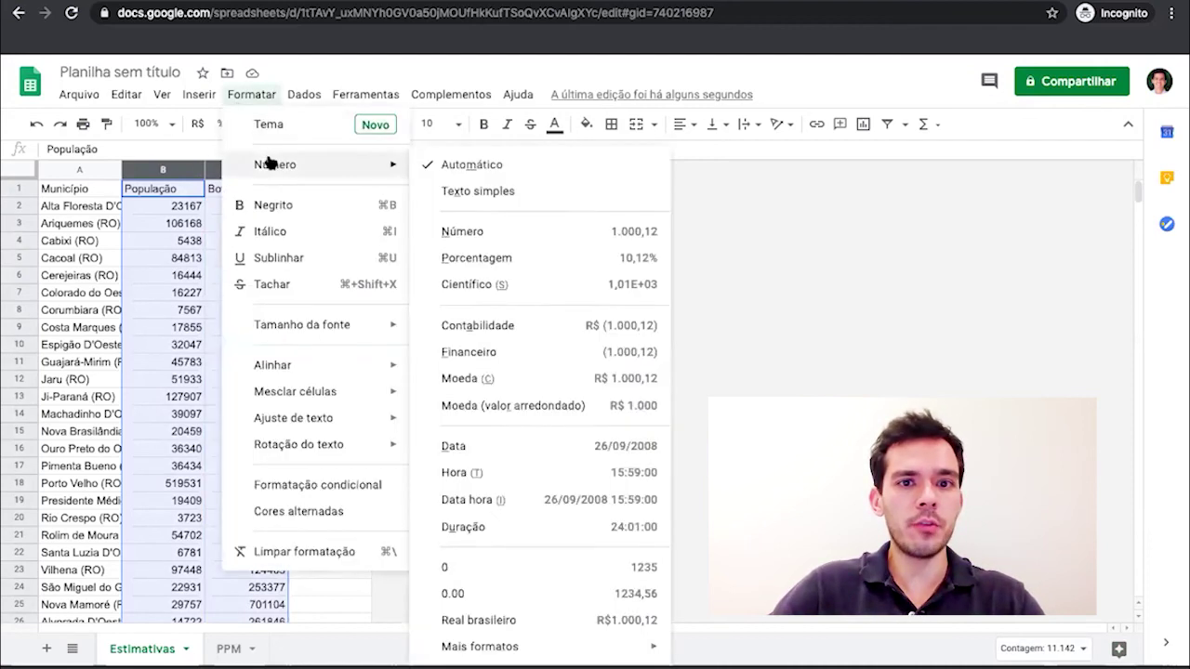
{"action": "left_click", "coordinate": [469, 236]}
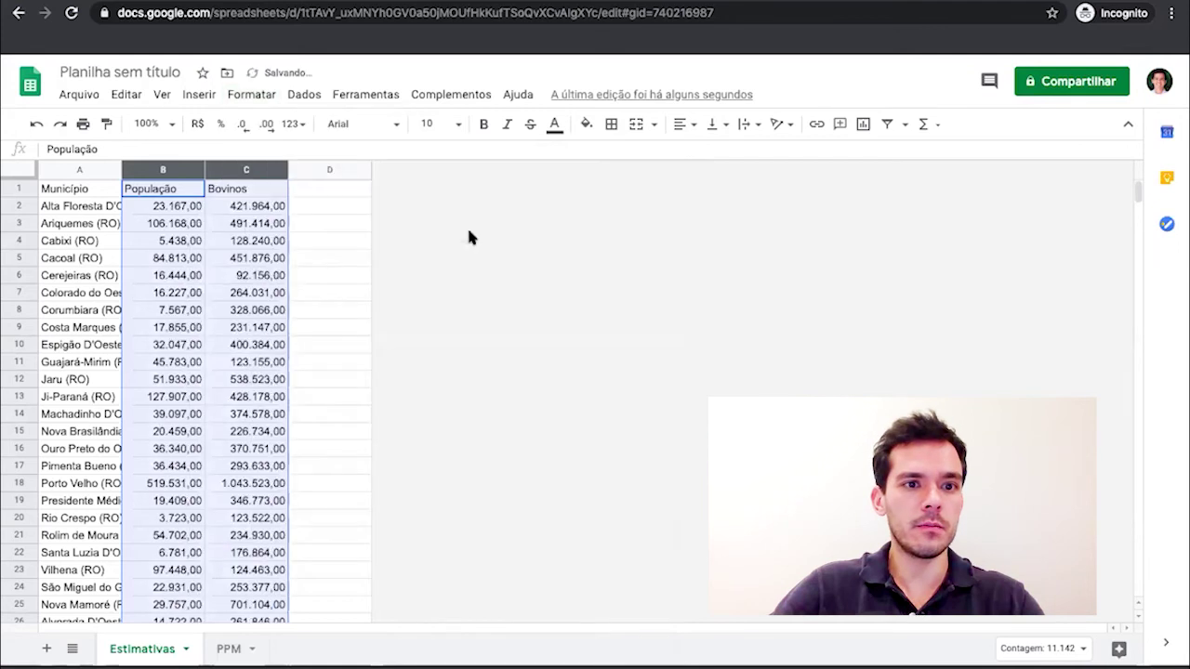
{"action": "left_click", "coordinate": [243, 127]}
{"action": "left_click", "coordinate": [243, 126]}
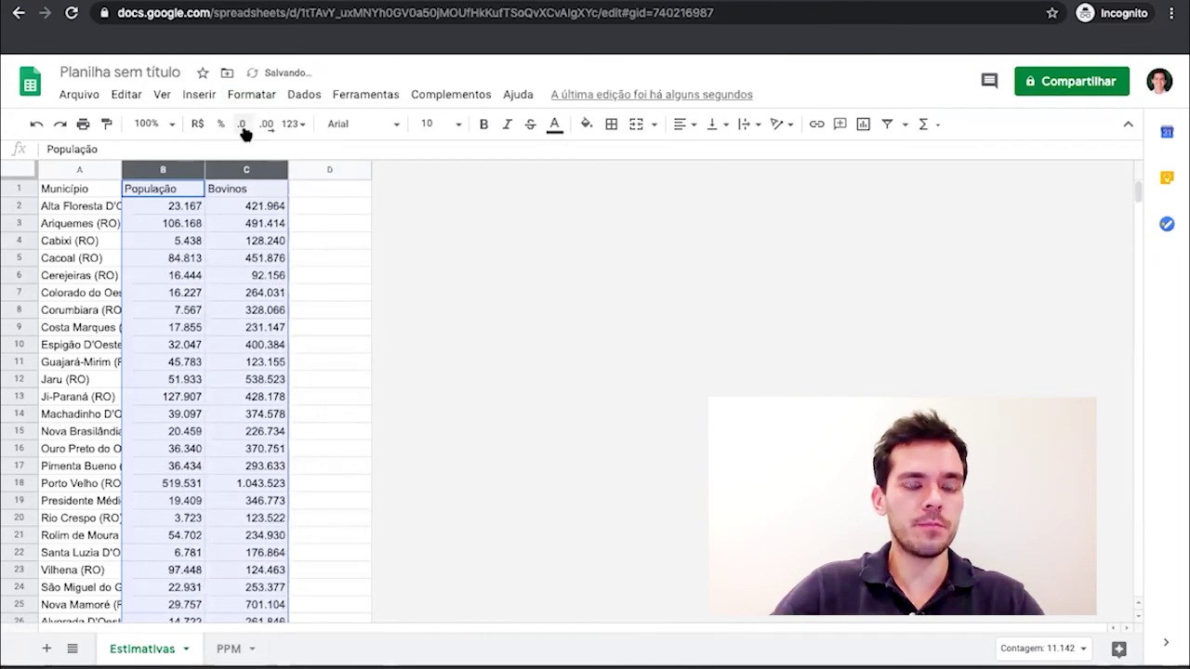
{"action": "left_click", "coordinate": [322, 243]}
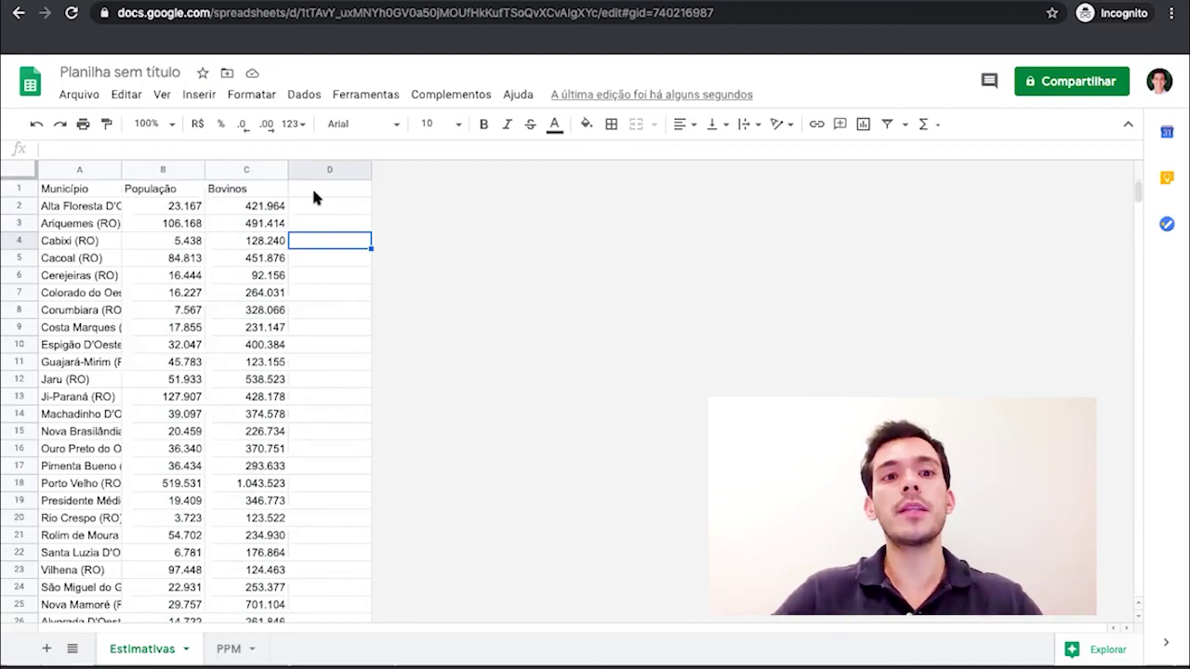
Add the header Bov./Hab. in D1
{"action": "left_click", "coordinate": [319, 189]}
{"action": "type", "text": "Bov"}
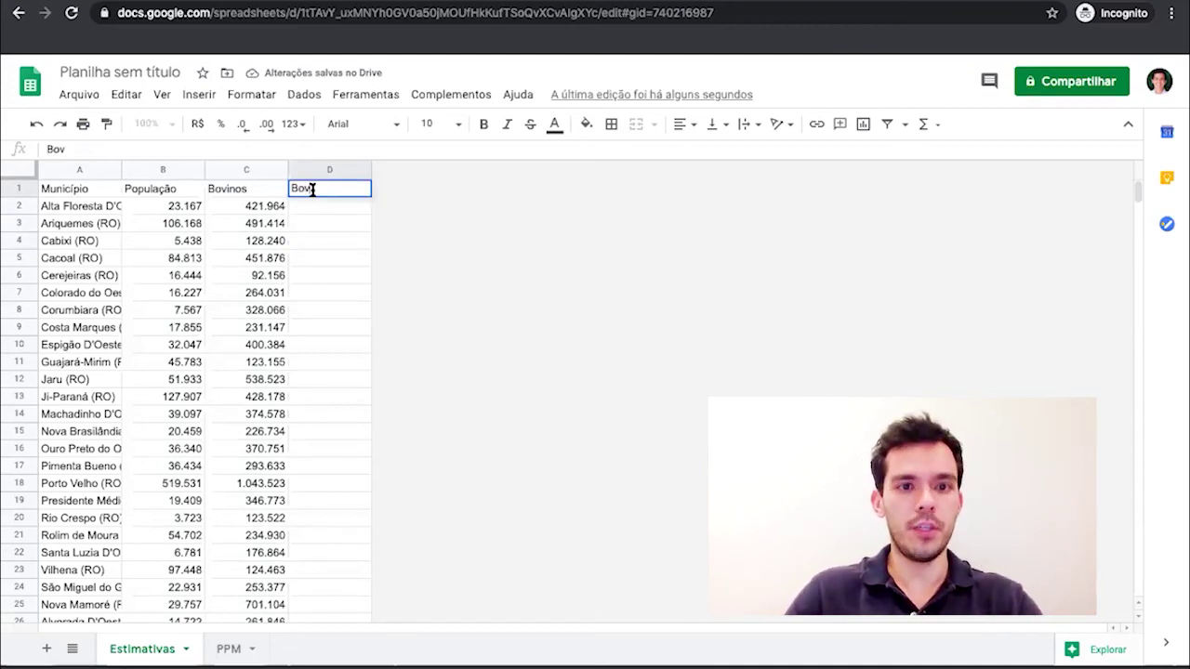
{"action": "type", "text": "./"}
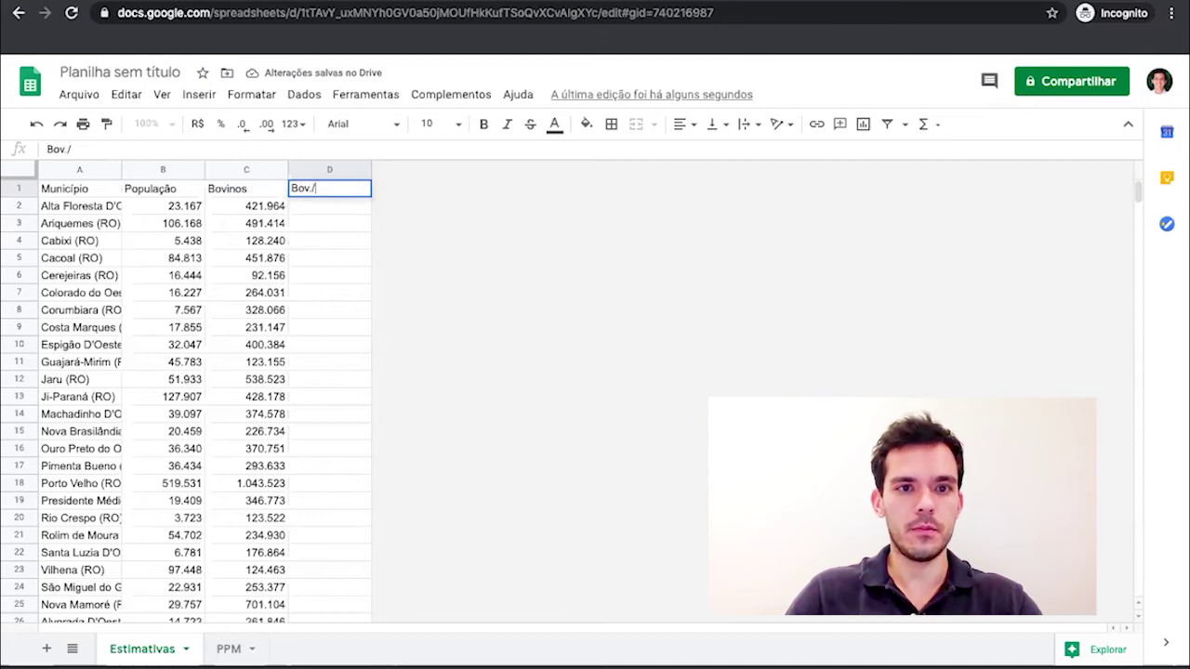
{"action": "type", "text": "Hab."}
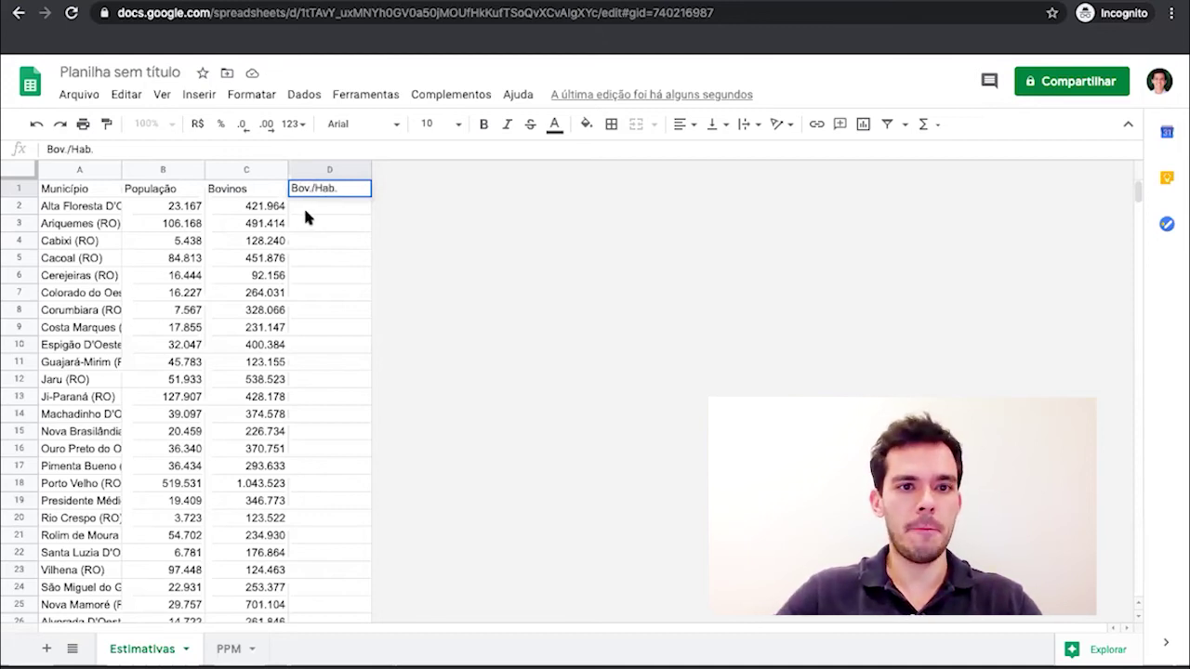
{"action": "key", "text": "Return"}
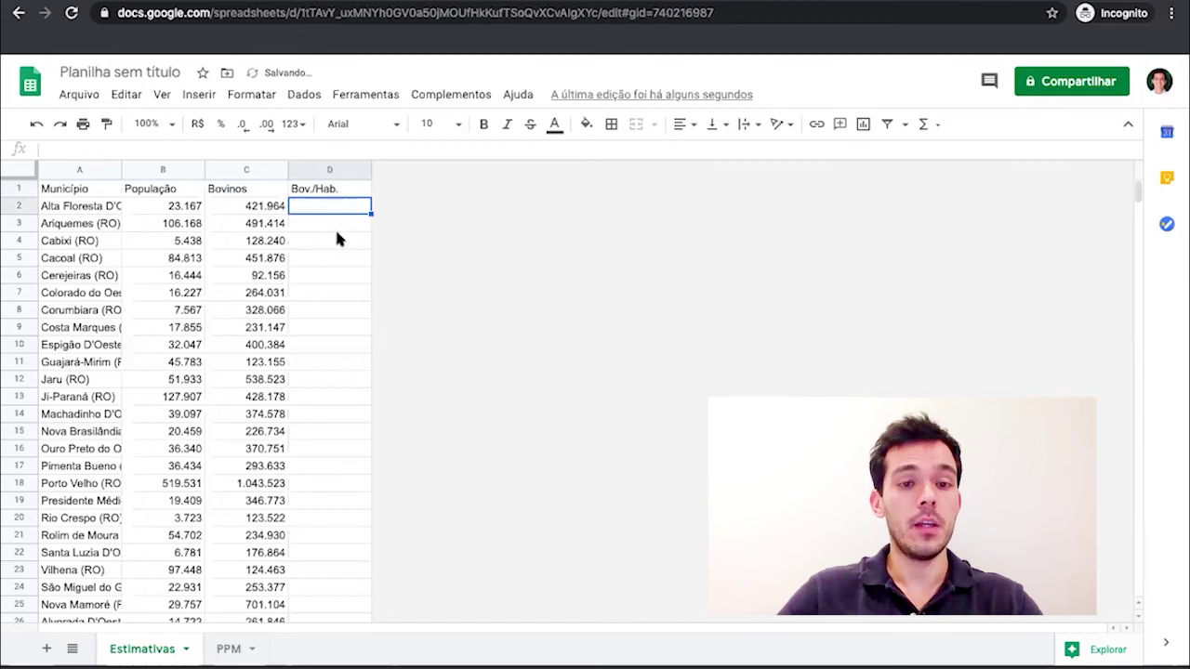
Enter the formula =C2/B2 in D2 to calculate cattle per inhabitant
{"action": "type", "text": "="}
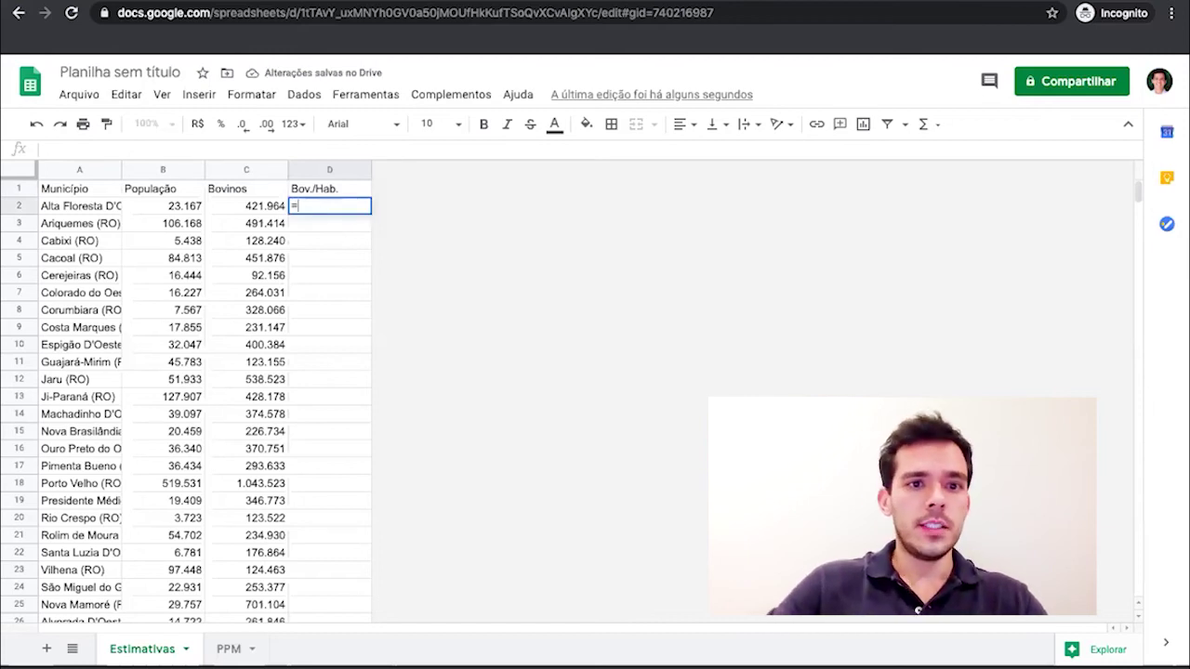
{"action": "left_click", "coordinate": [268, 208]}
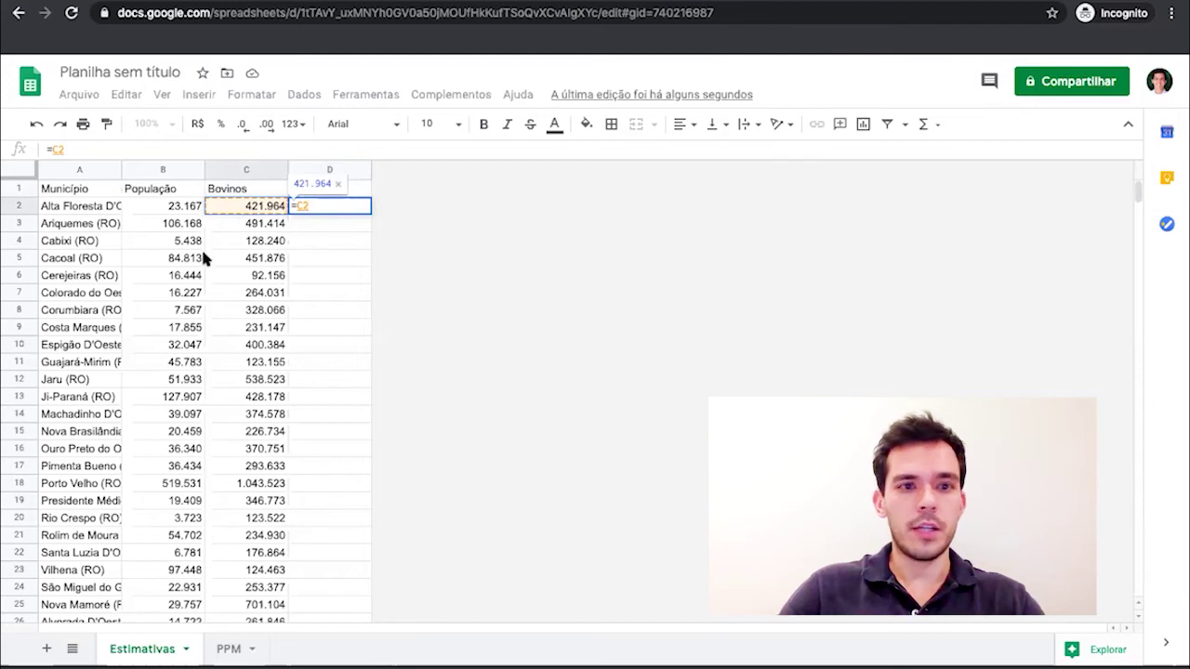
{"action": "type", "text": "/"}
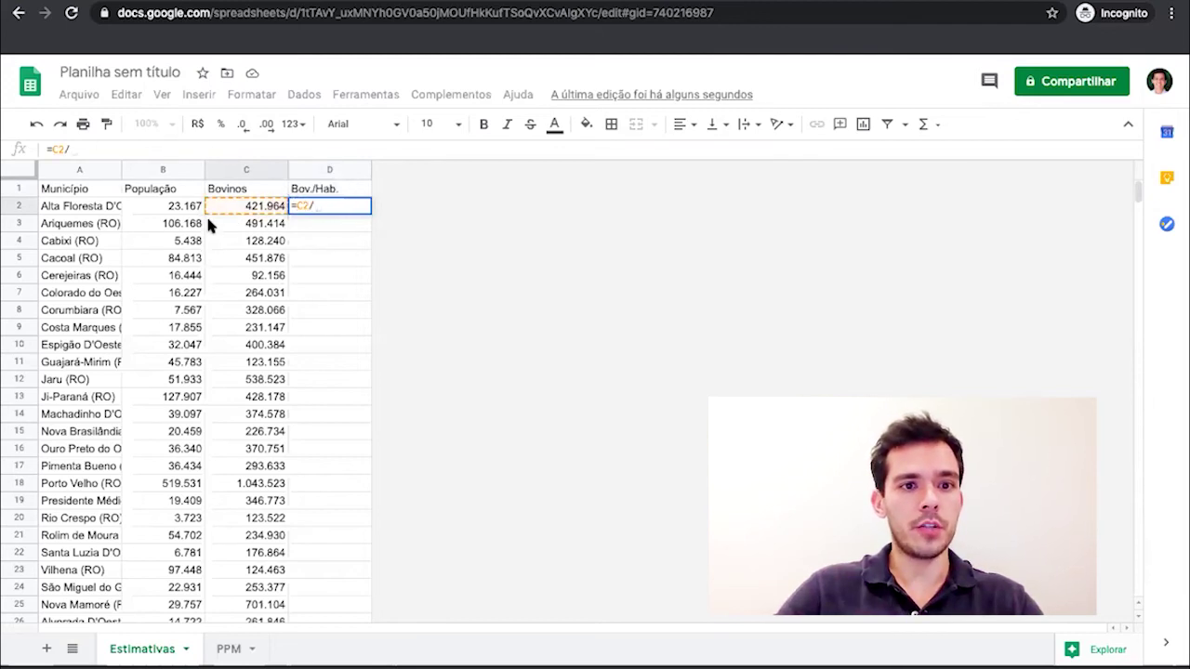
{"action": "left_click", "coordinate": [191, 208]}
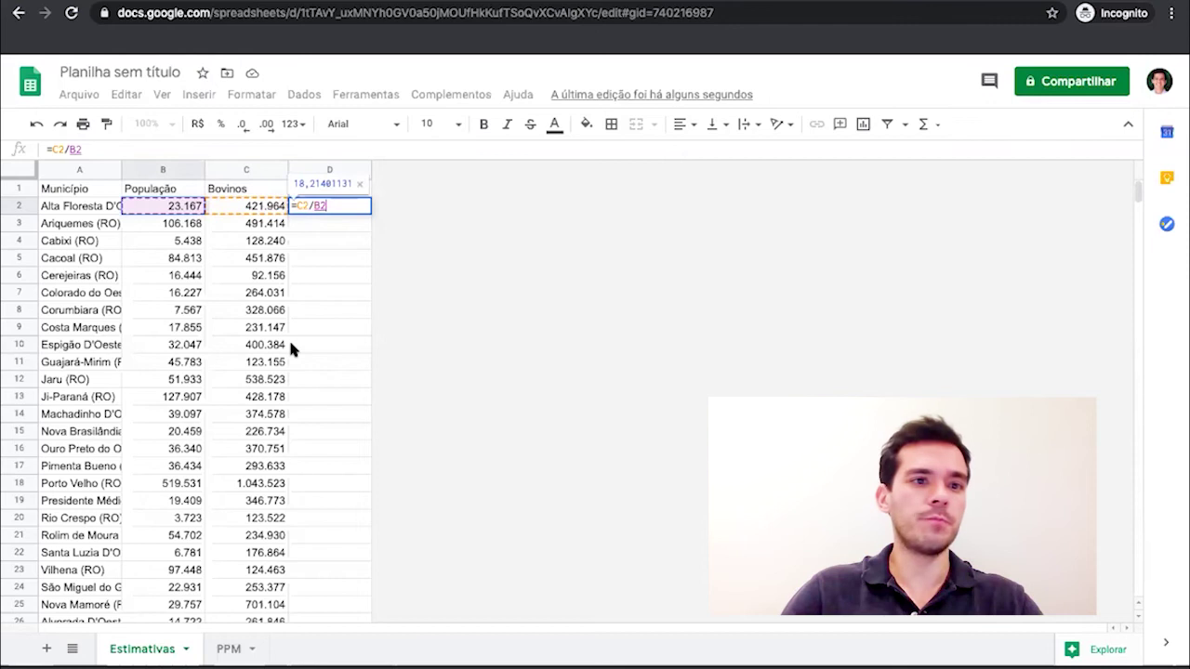
{"action": "key", "text": "Return"}
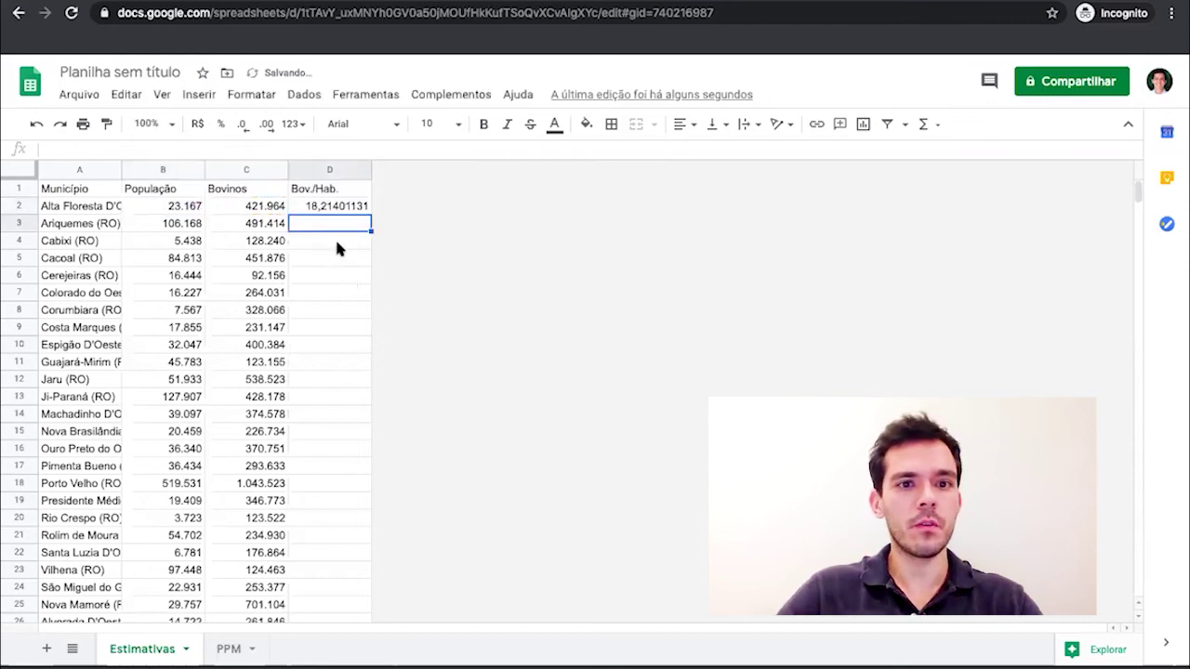
Reduce the D2 ratio to no decimal places and fill its formula down the Bov./Hab. column
{"action": "left_click", "coordinate": [321, 207]}
{"action": "left_click", "coordinate": [241, 126]}
{"action": "left_click", "coordinate": [241, 126]}
{"action": "left_click", "coordinate": [240, 126]}
{"action": "left_click", "coordinate": [241, 126]}
{"action": "left_click", "coordinate": [241, 127]}
{"action": "left_click", "coordinate": [240, 126]}
{"action": "left_click", "coordinate": [241, 126]}
{"action": "left_click", "coordinate": [241, 126]}
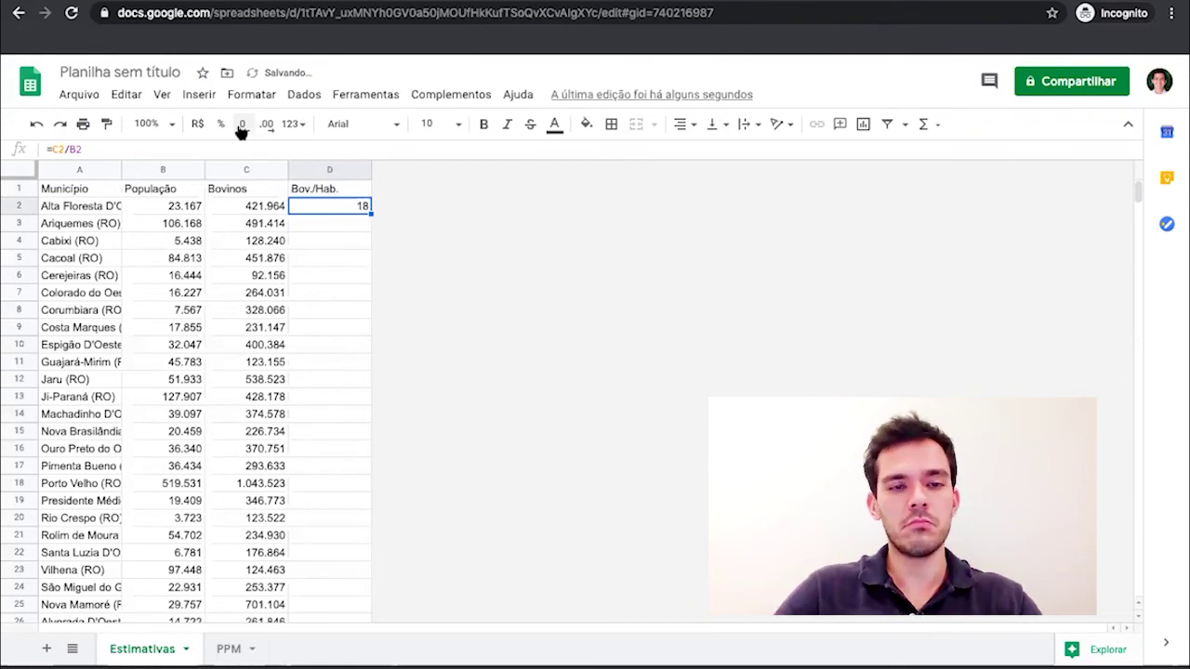
{"action": "double_click", "coordinate": [369, 213]}
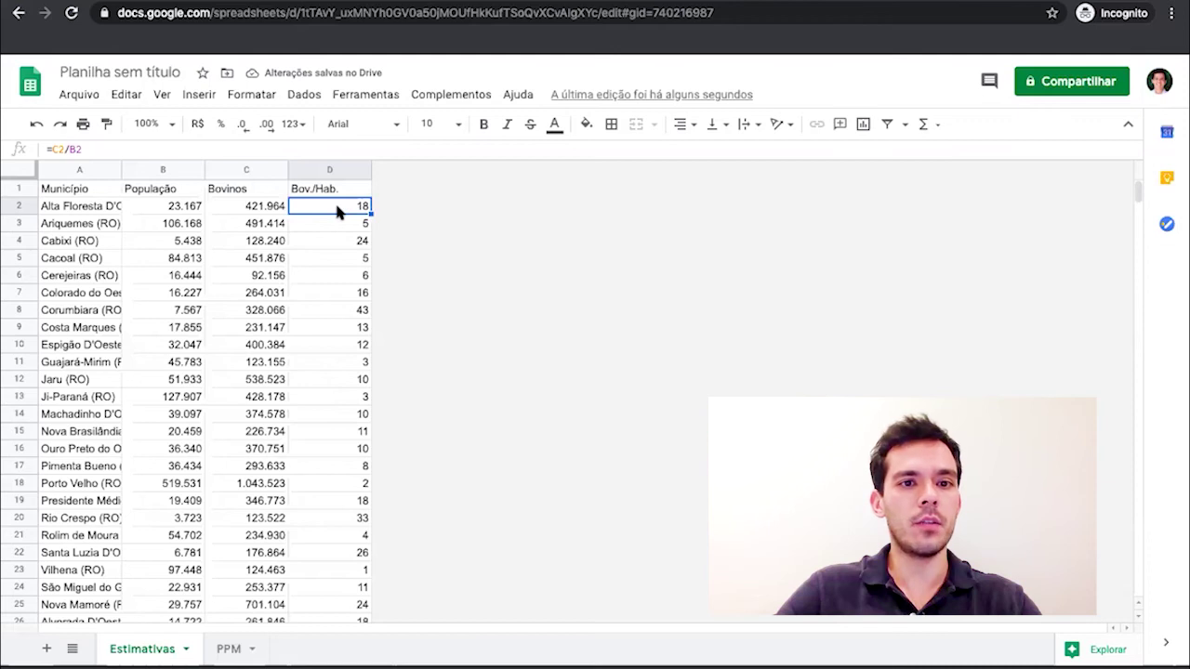
Freeze the header row and create a filter on the table's four columns
{"action": "left_click", "coordinate": [69, 189]}
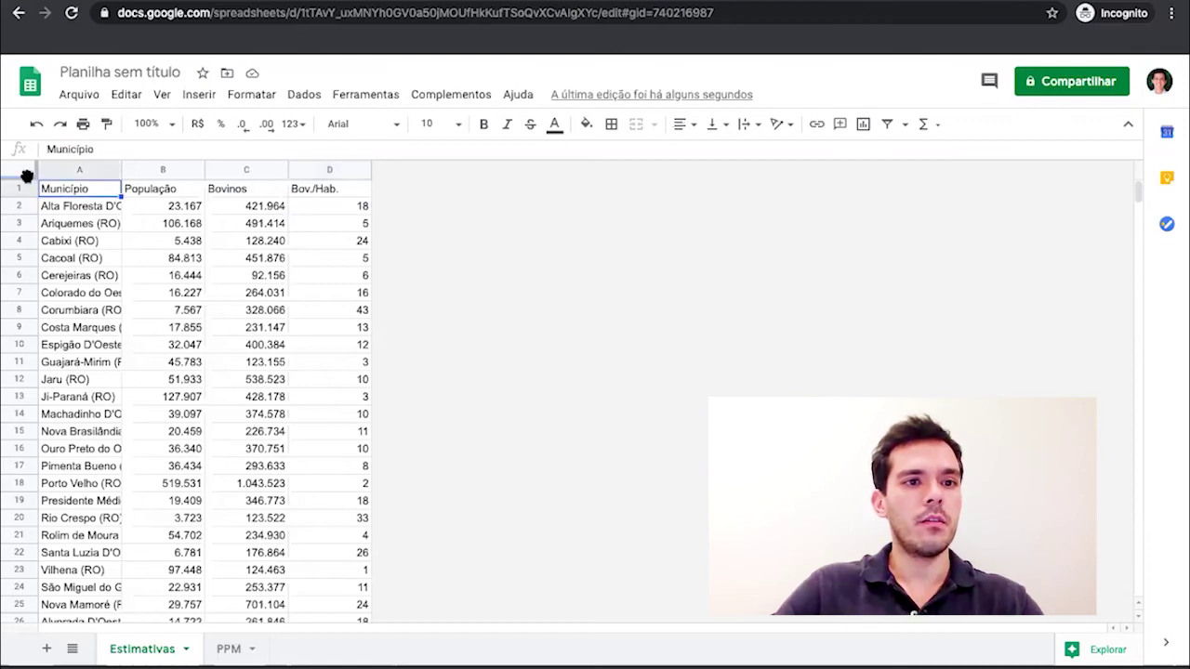
{"action": "left_click_drag", "start_coordinate": [27, 178], "coordinate": [27, 200]}
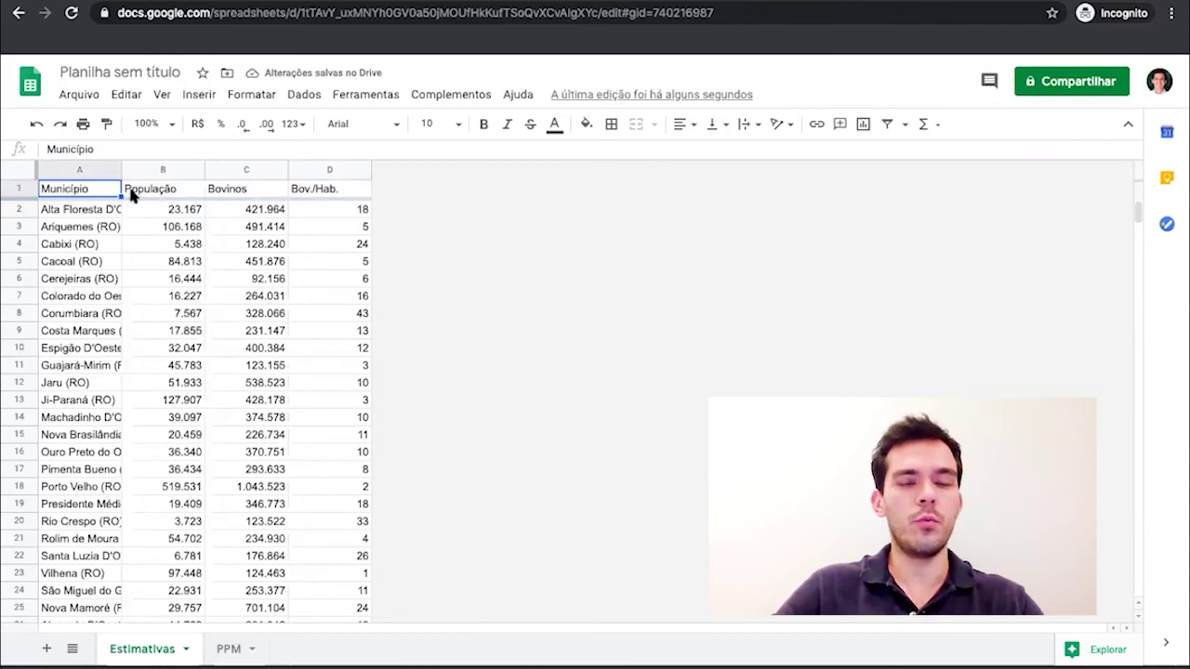
{"action": "left_click", "coordinate": [886, 125]}
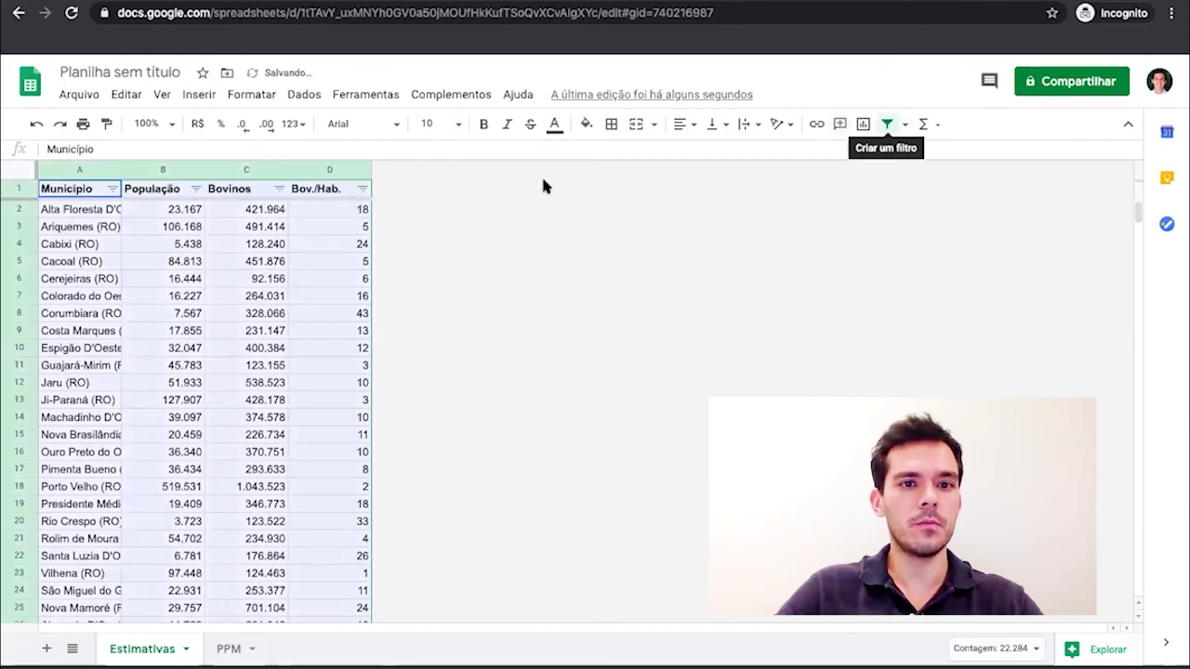
Sort the table by the Bov./Hab. column in descending order (Z → A)
{"action": "left_click", "coordinate": [362, 189]}
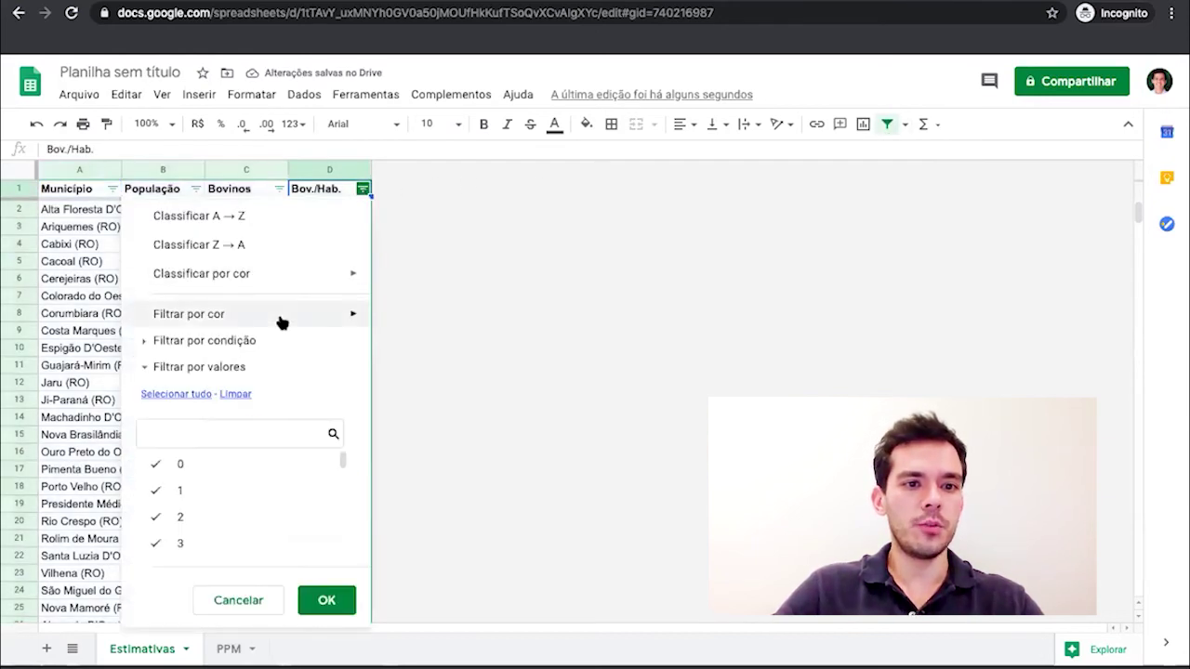
{"action": "left_click", "coordinate": [218, 253]}
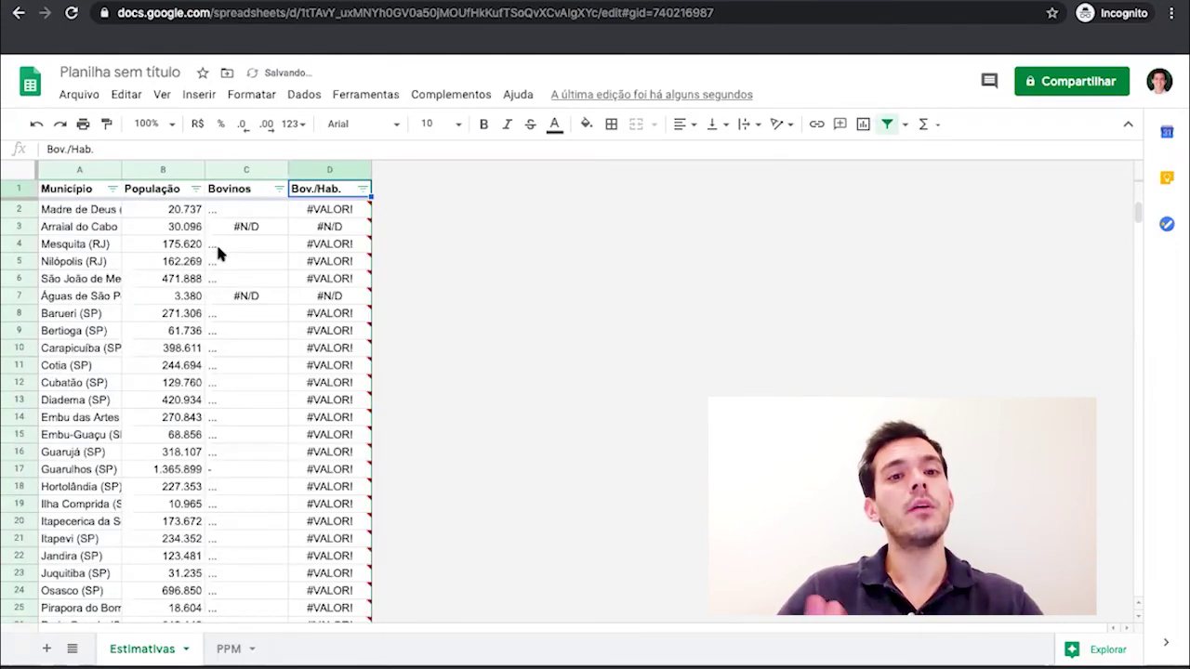
Examine the error explanations in the Bov./Hab. column and the source Bovinos entries for Guarulhos (SP) and Arraial do Cabo (RJ)
{"action": "left_click", "coordinate": [163, 330]}
{"action": "mouse_move", "coordinate": [410, 258]}
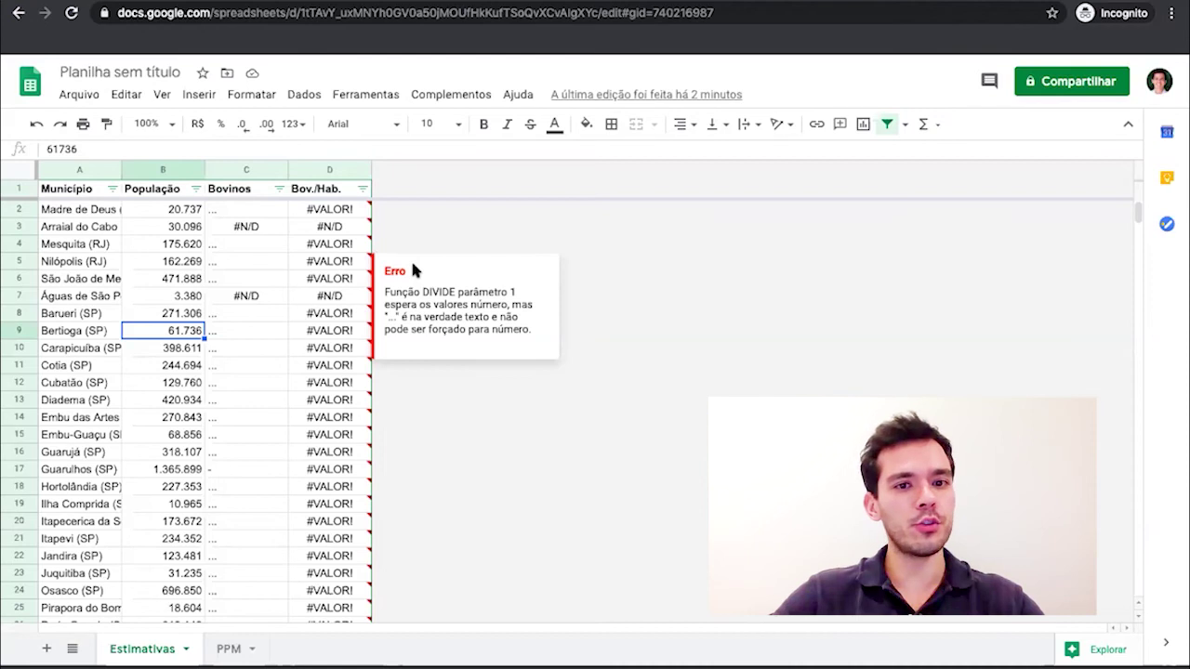
{"action": "mouse_move", "coordinate": [337, 230]}
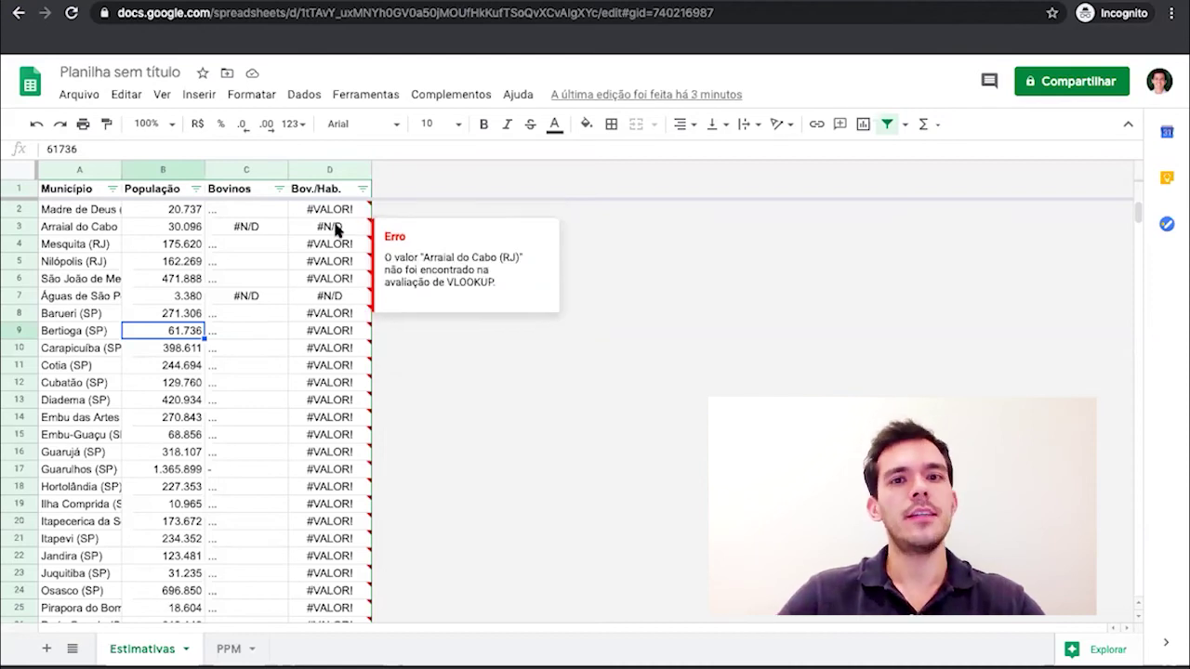
{"action": "key", "text": "ctrl+Home"}
{"action": "key", "text": "Down"}
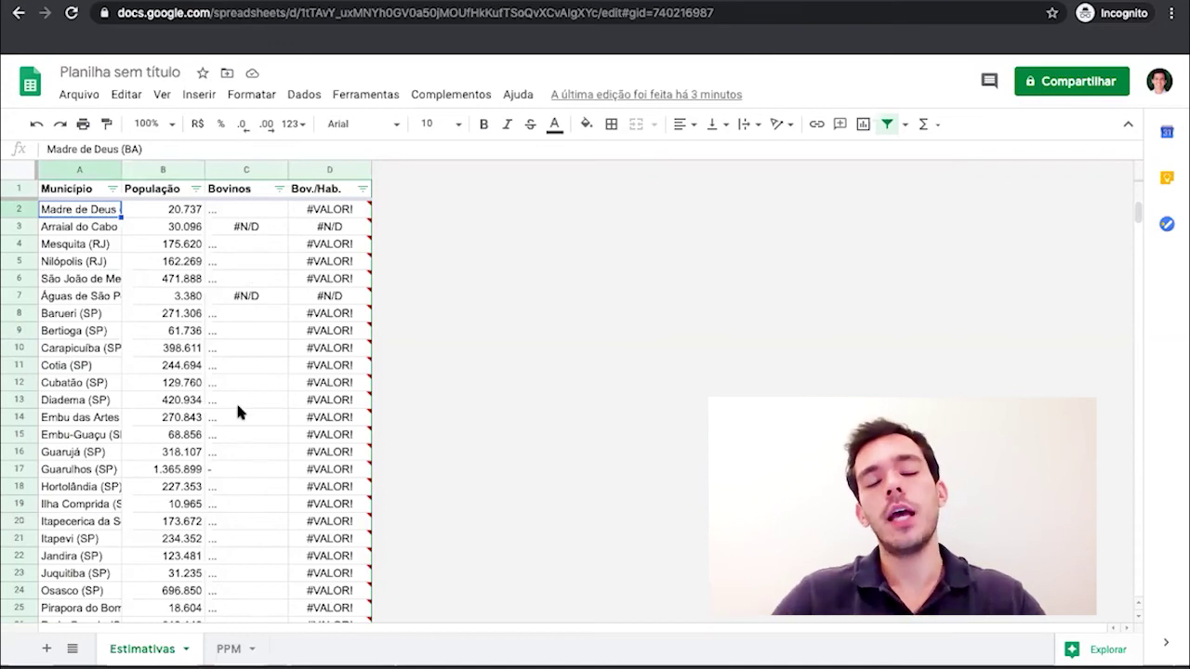
{"action": "left_click", "coordinate": [247, 468]}
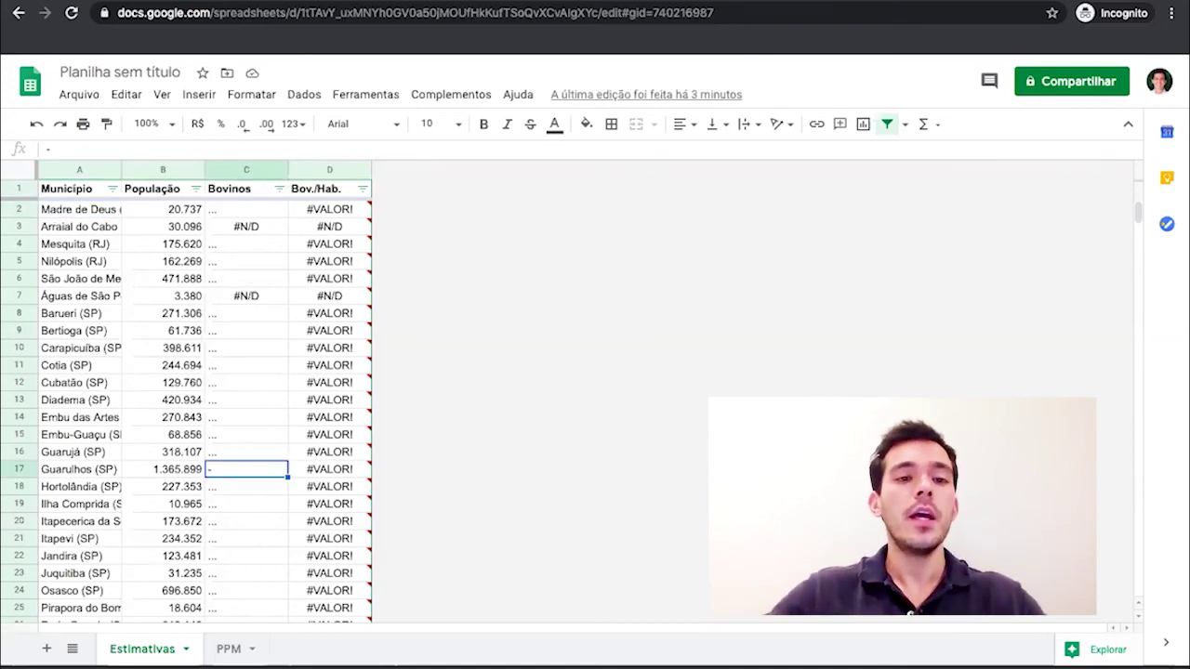
{"action": "left_click", "coordinate": [257, 227]}
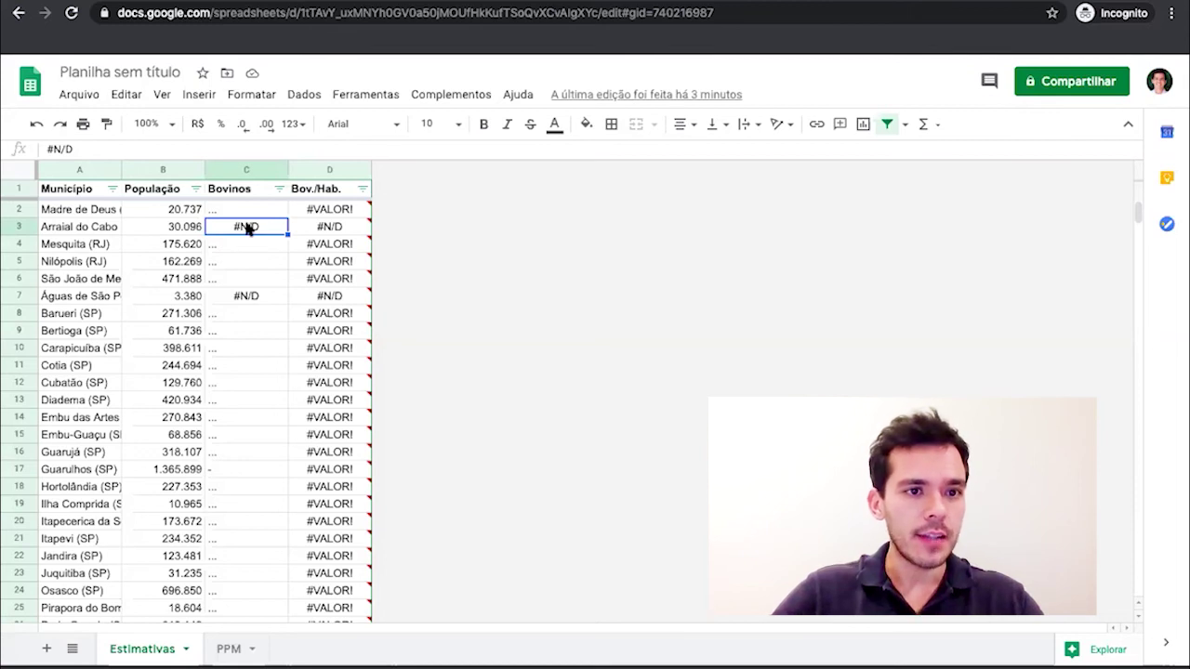
Widen the Município column for the longer names and check the first numeric Bov./Hab. ratio below the error rows, in D35
{"action": "left_click_drag", "start_coordinate": [121, 169], "coordinate": [159, 169]}
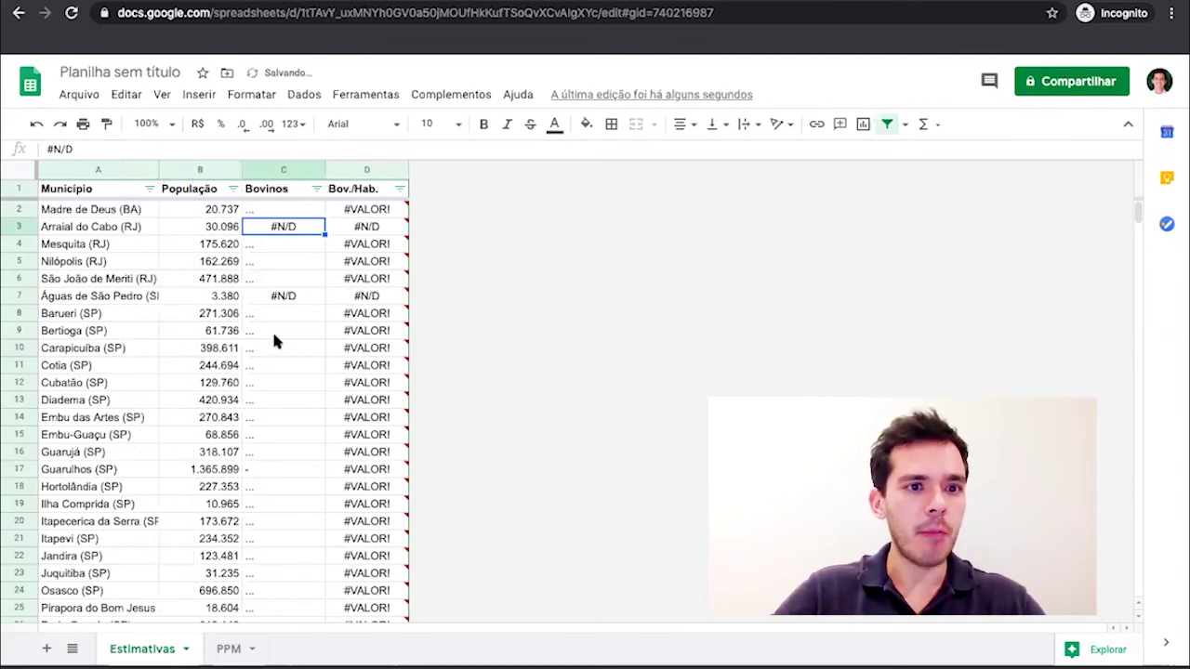
{"action": "scroll", "coordinate": [273, 342], "scroll_direction": "down", "scroll_amount": 4}
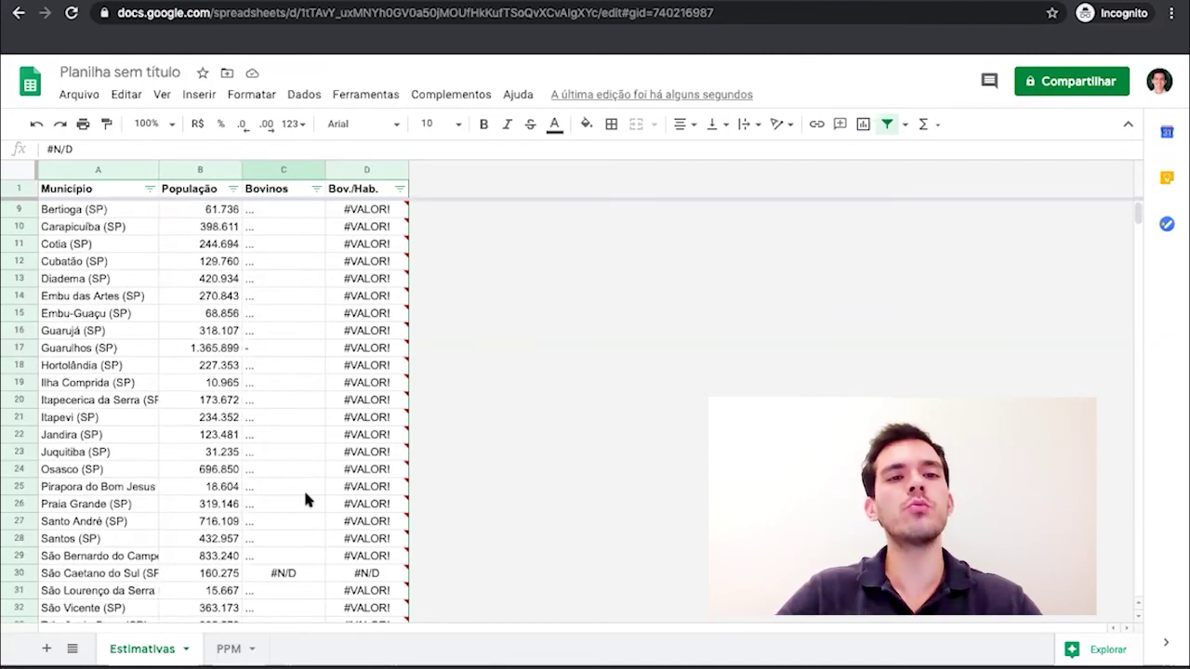
{"action": "scroll", "coordinate": [303, 487], "scroll_direction": "up", "scroll_amount": 3}
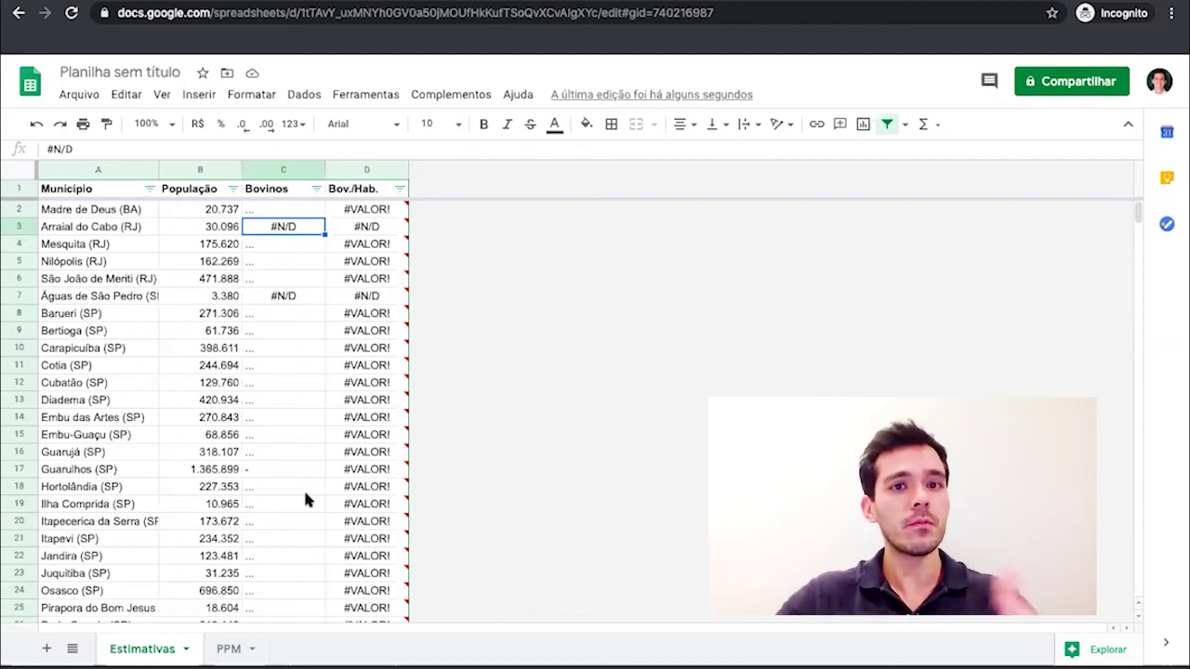
{"action": "scroll", "coordinate": [323, 491], "scroll_direction": "down", "scroll_amount": 2}
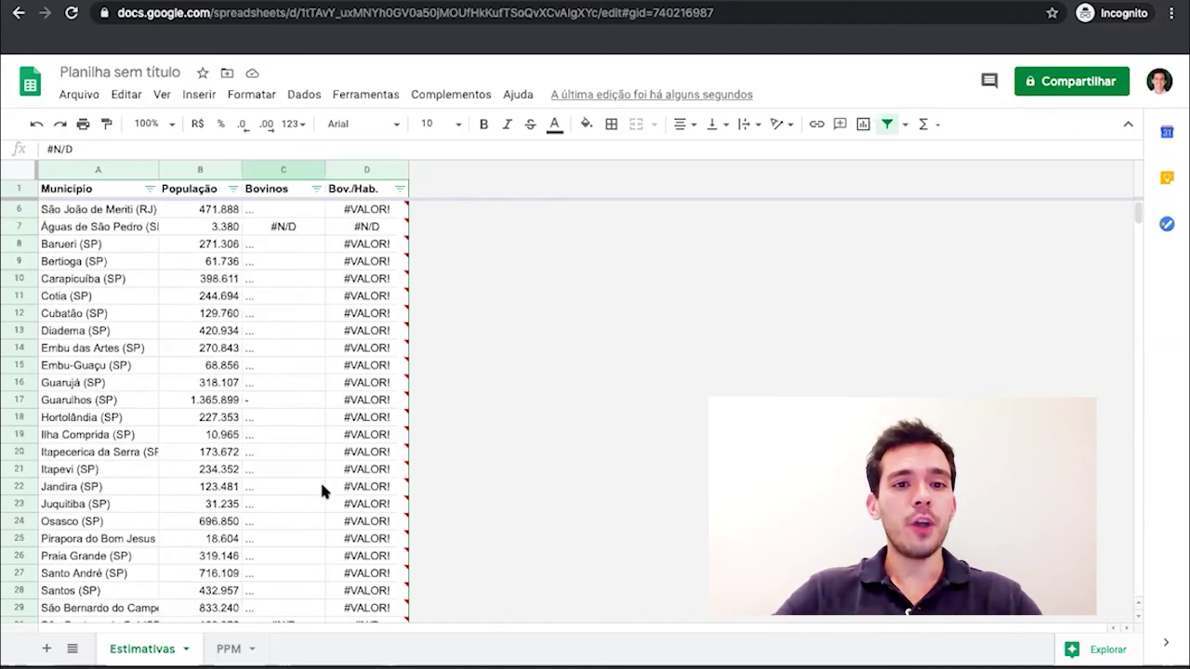
{"action": "scroll", "coordinate": [320, 485], "scroll_direction": "down", "scroll_amount": 5}
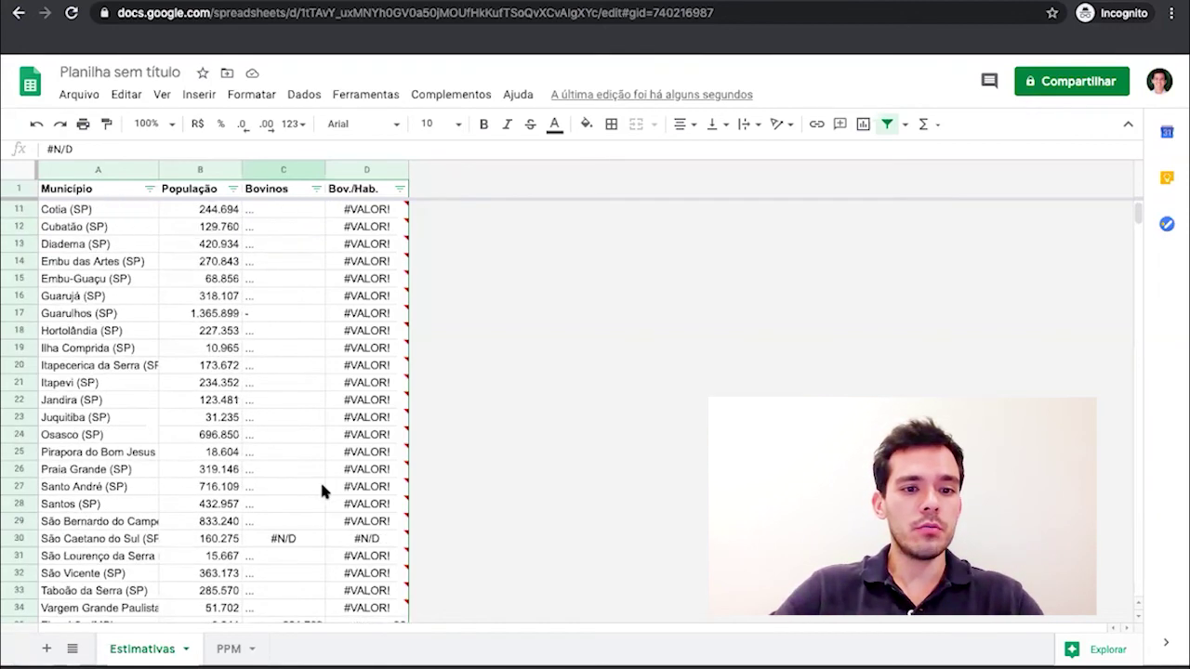
{"action": "scroll", "coordinate": [319, 479], "scroll_direction": "down", "scroll_amount": 4}
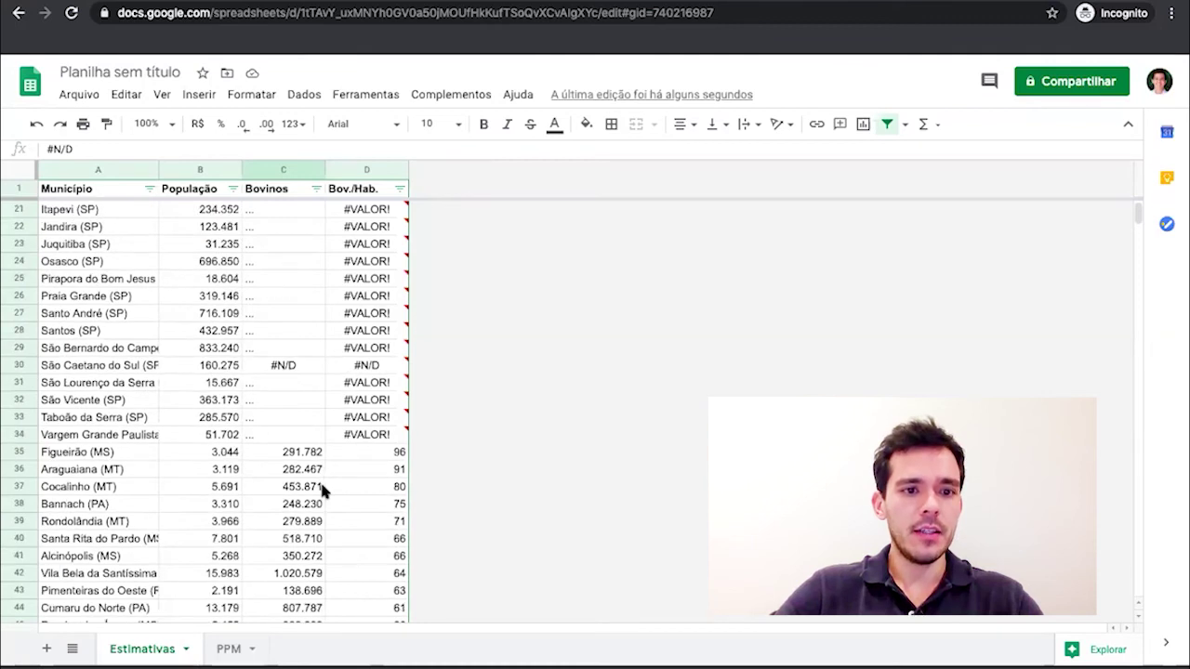
{"action": "scroll", "coordinate": [324, 491], "scroll_direction": "down", "scroll_amount": 1}
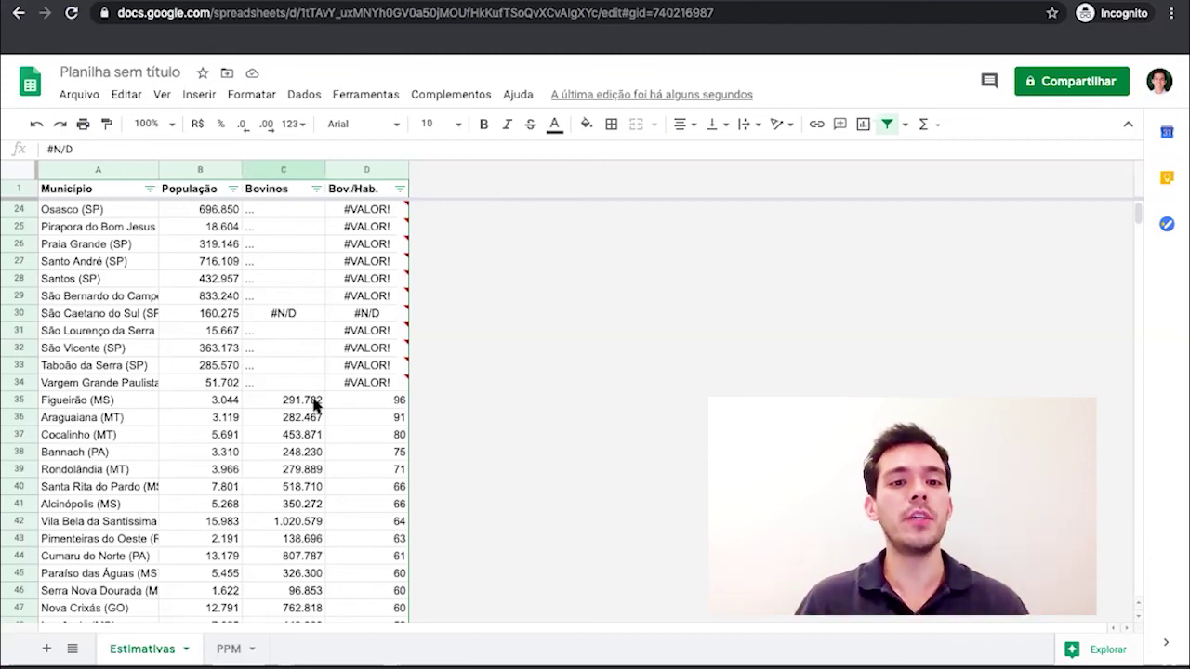
{"action": "left_click", "coordinate": [359, 401]}
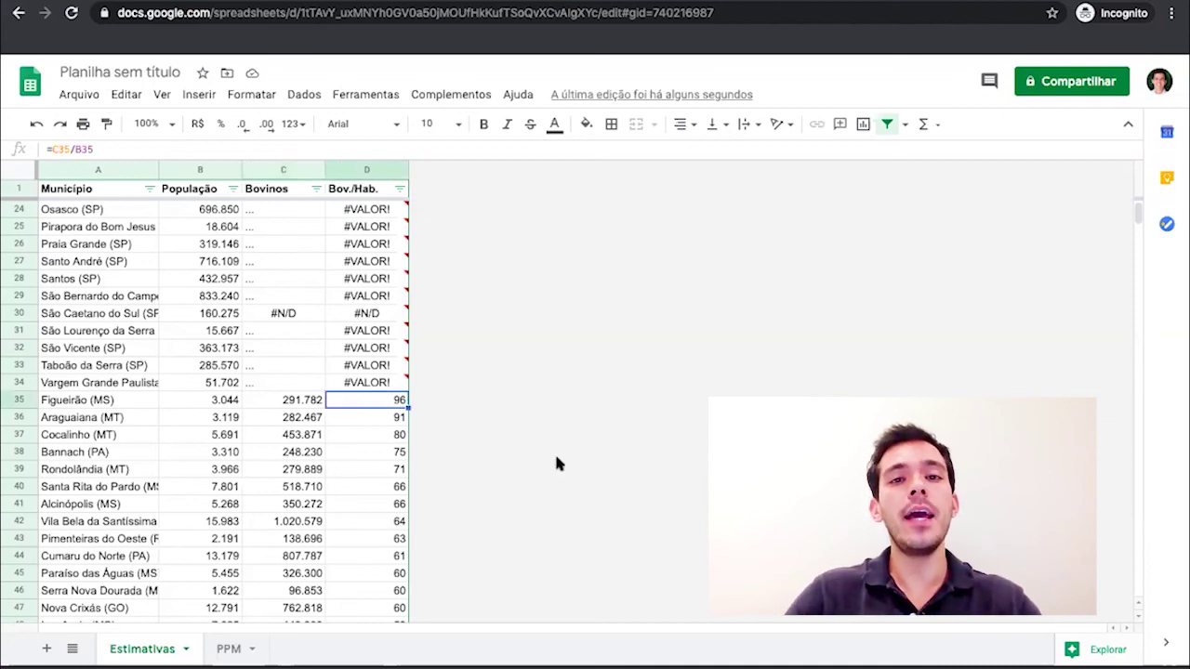